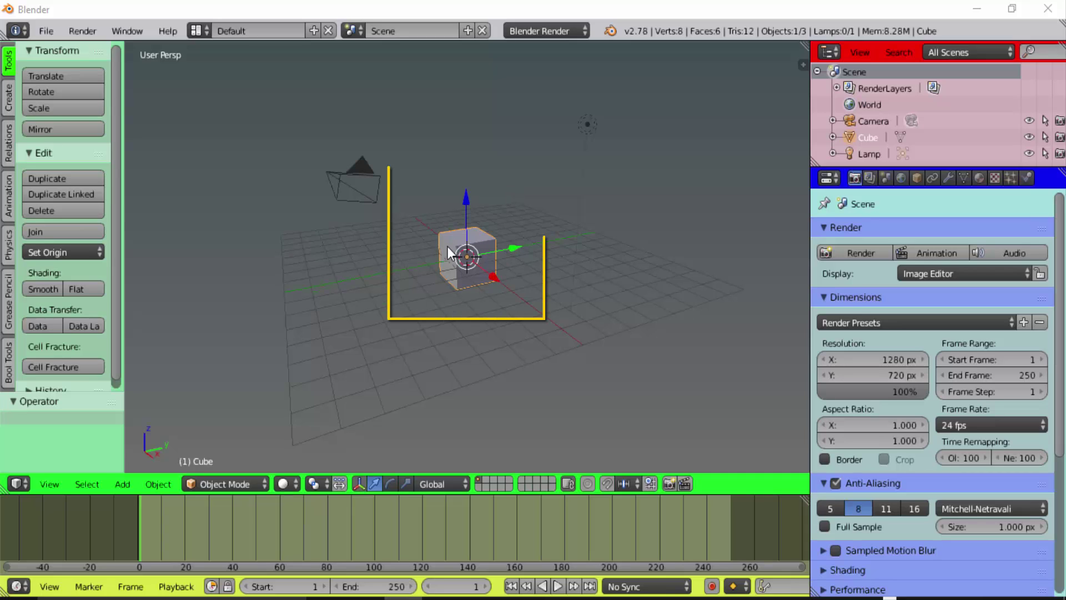
Subdivide the cube's mesh in Edit Mode with 30 cuts and return to Object Mode.
click(216, 483)
click(222, 445)
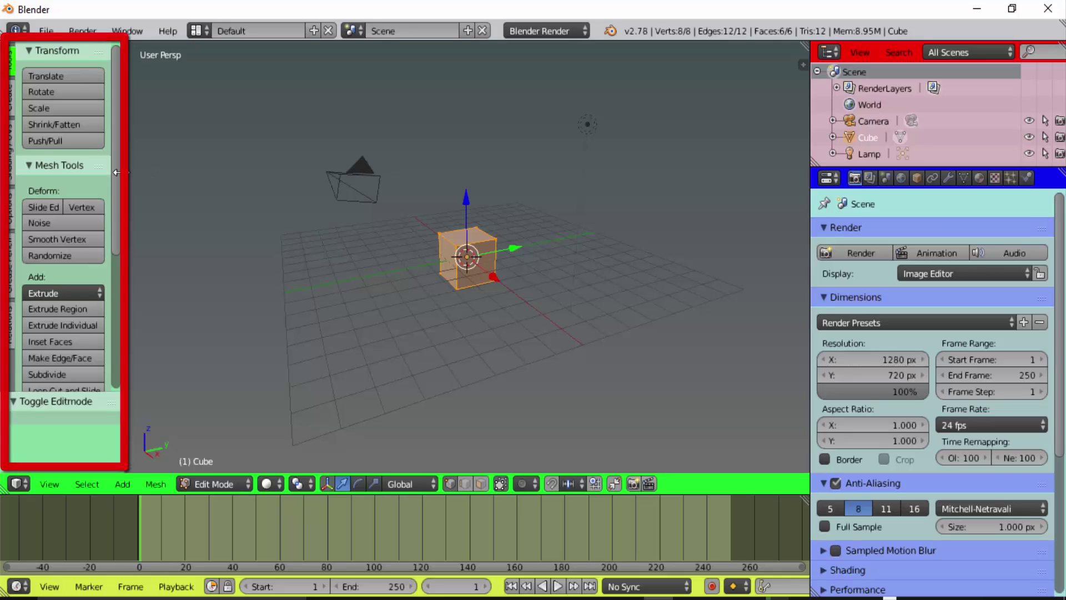
scroll(119, 170, down, 5)
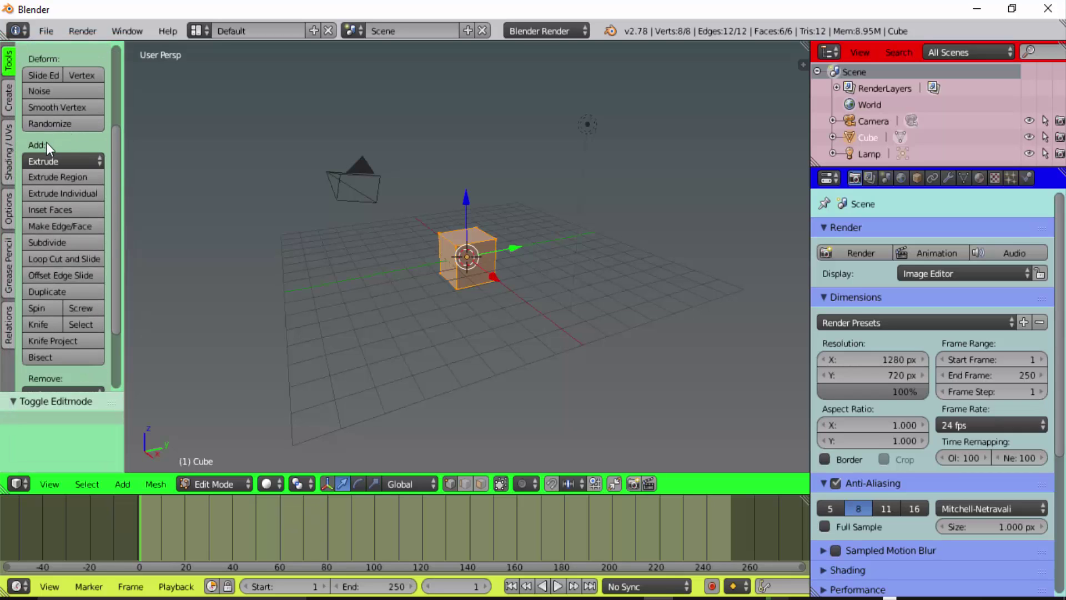
click(55, 241)
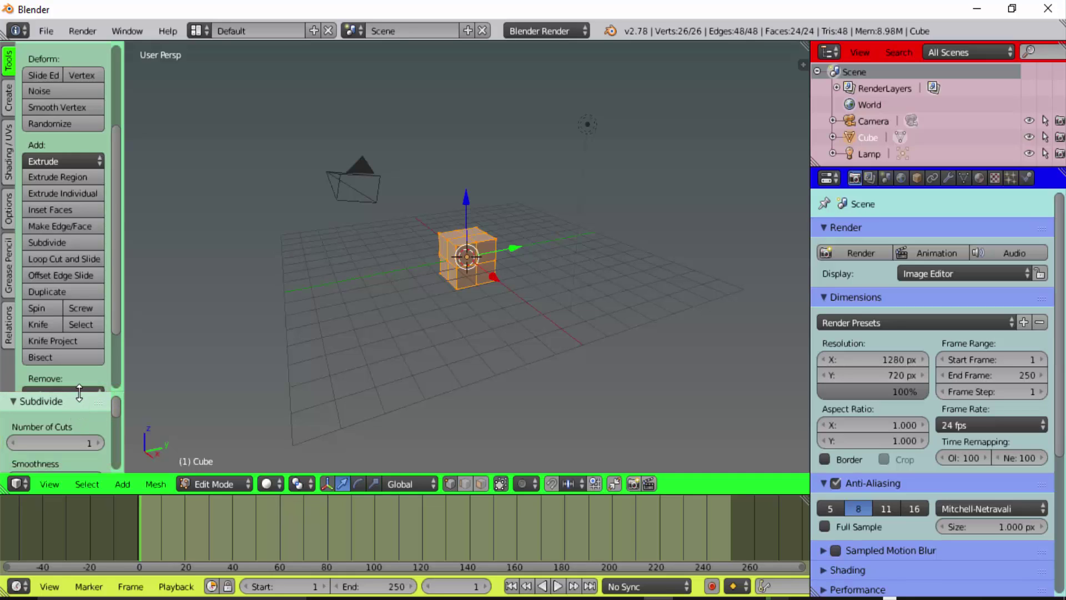
drag(79, 391, 93, 243)
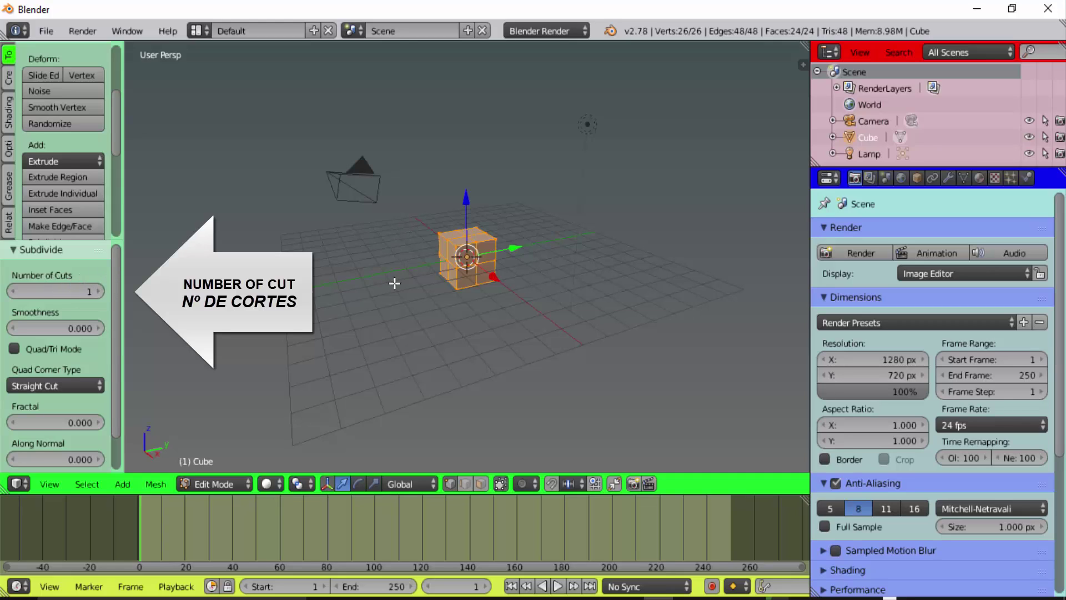
click(64, 288)
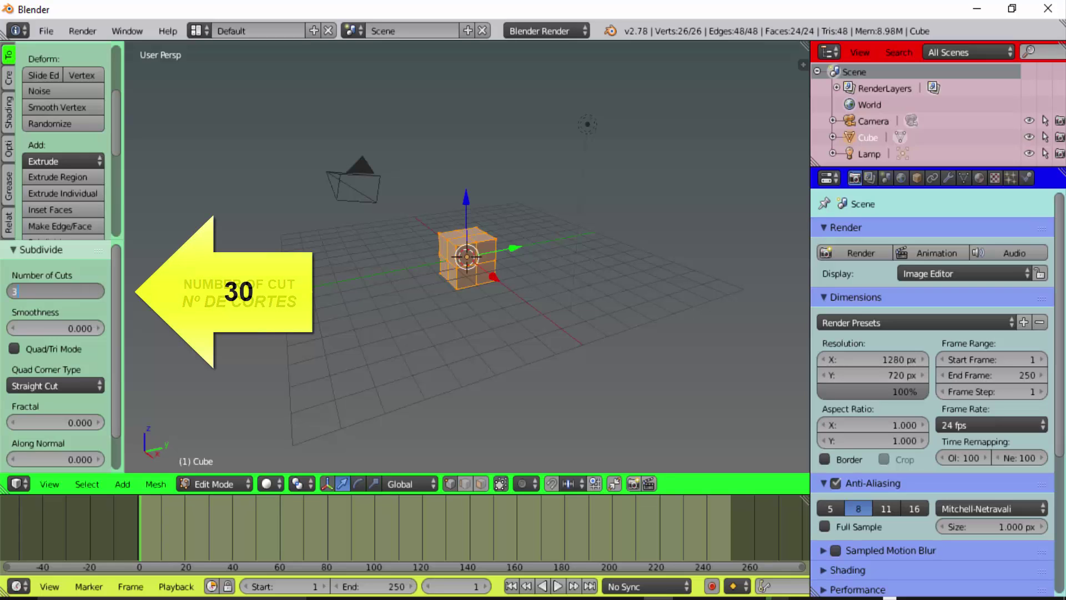
text(30)
key(Return)
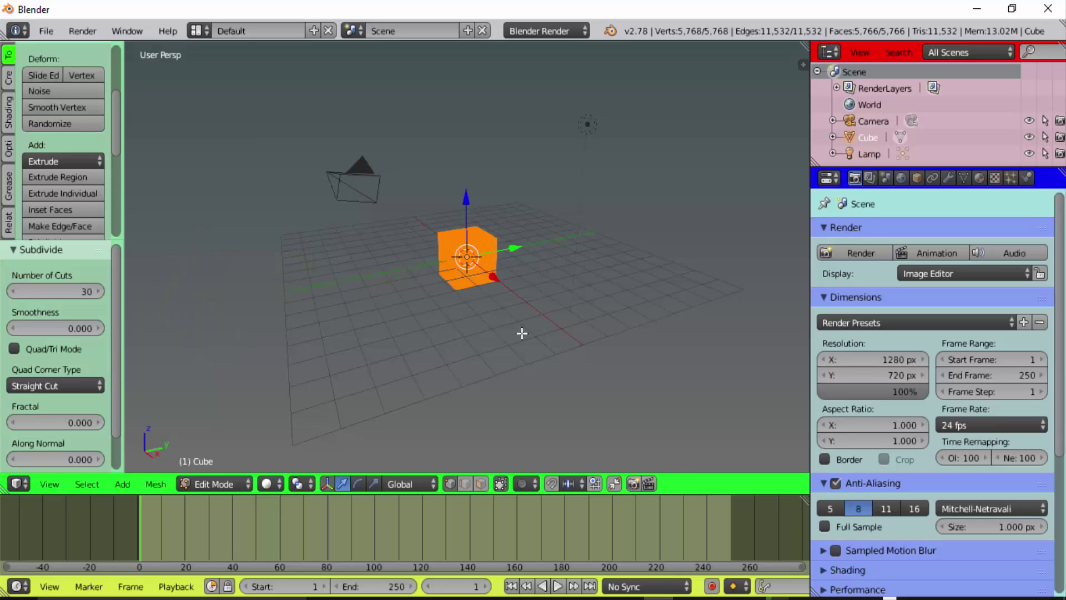
scroll(525, 333, up, 4)
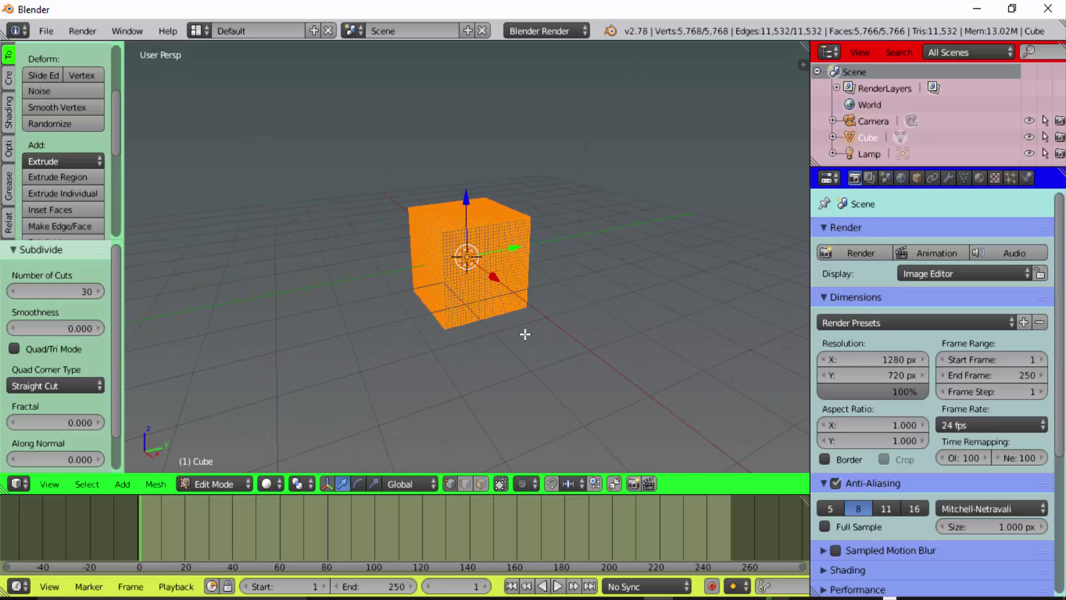
click(194, 484)
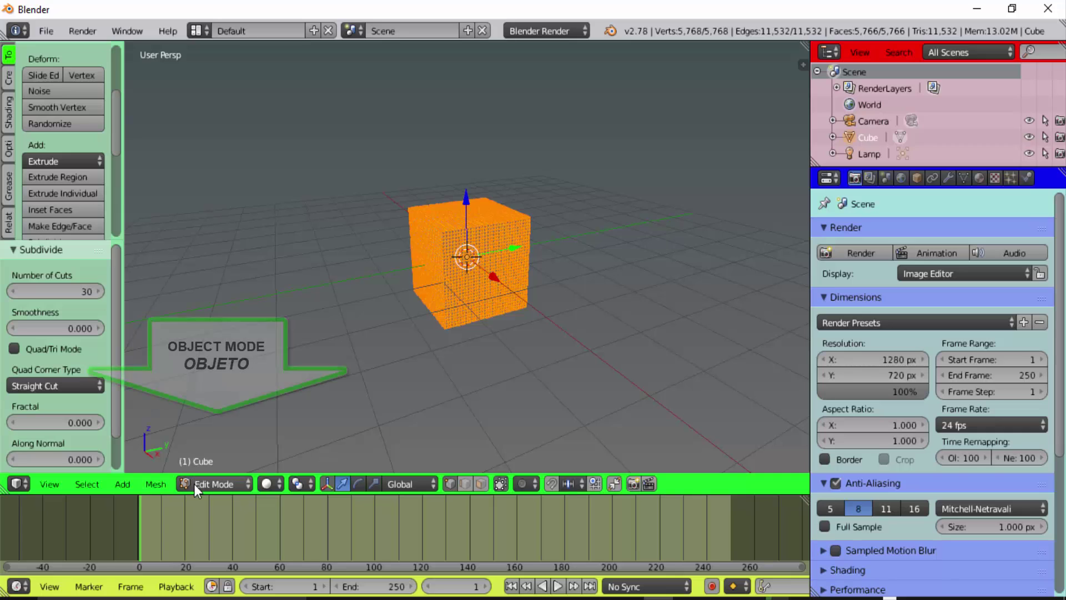
click(199, 465)
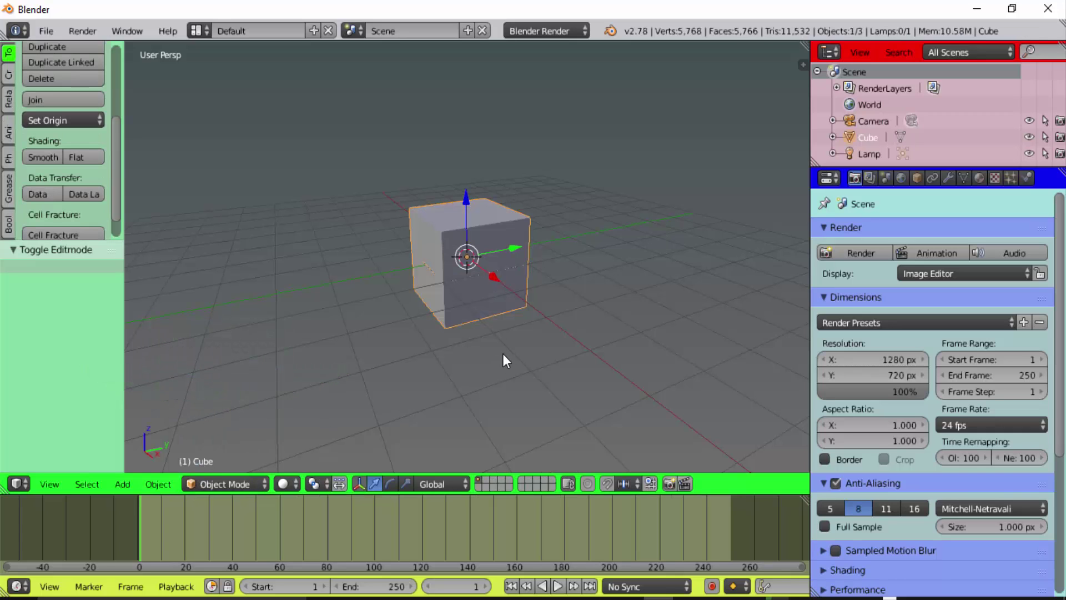
Flatten the cube into a thin panel by scaling X to about 0.106, and enlarge it uniformly by about 2.414.
key(s)
key(x)
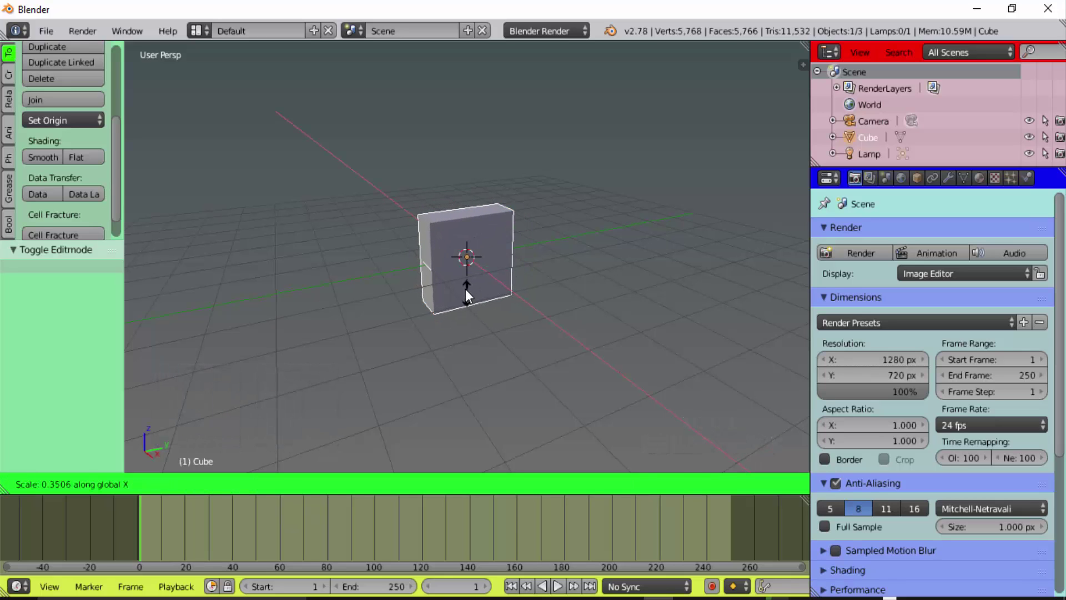
click(452, 266)
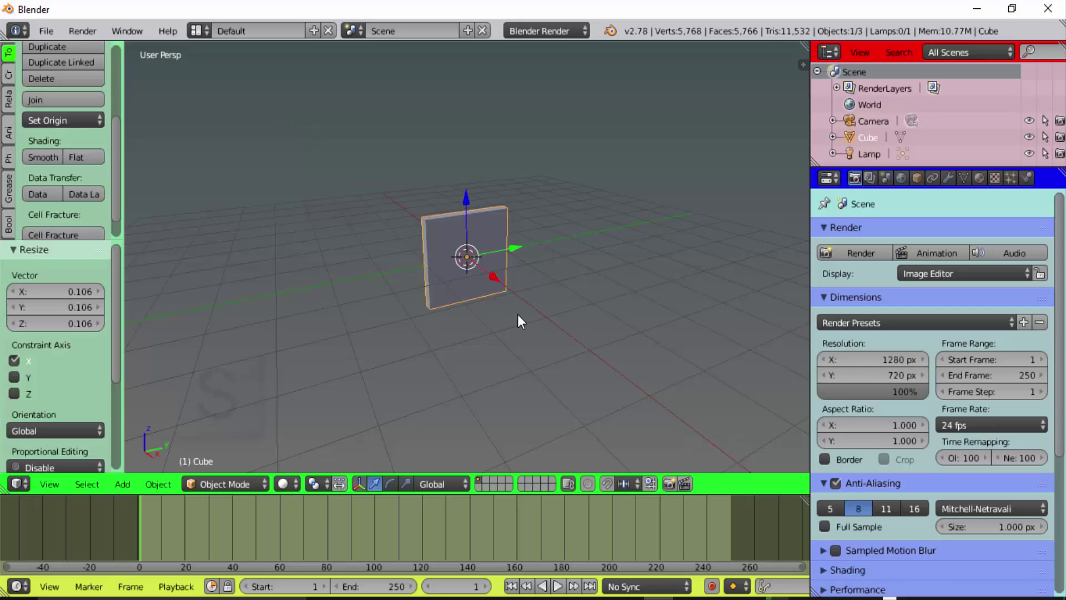
key(s)
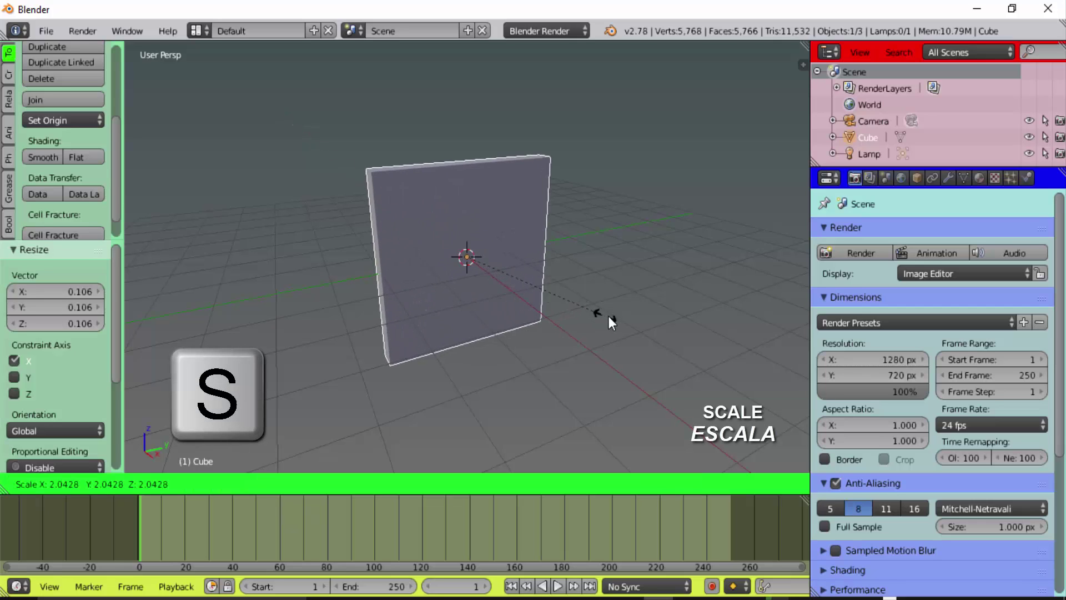
click(634, 313)
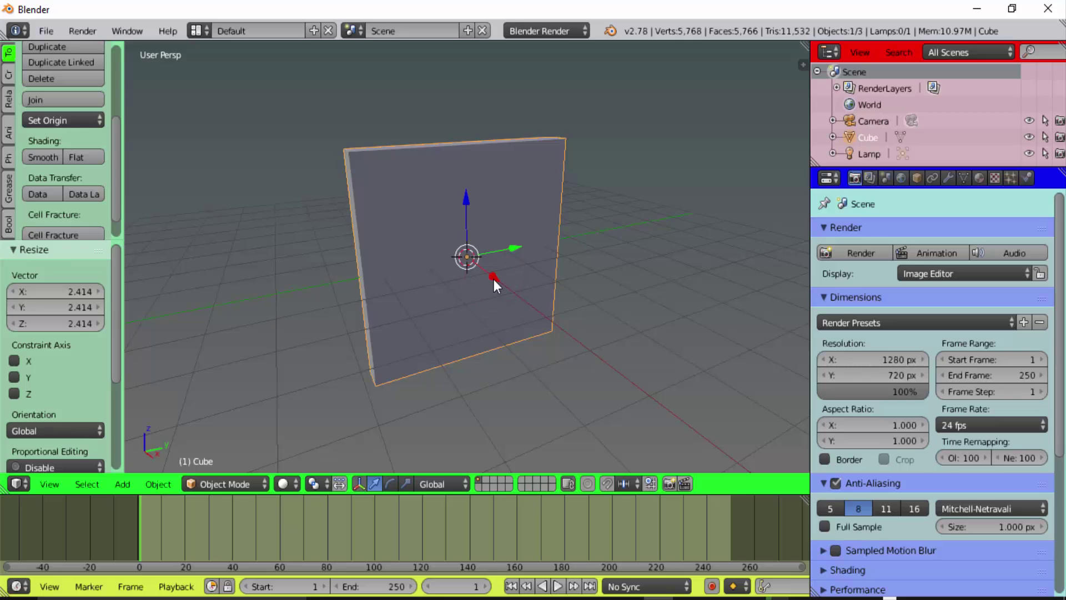
Move the panel about -8 units along the X axis and hide it.
drag(491, 275, 414, 210)
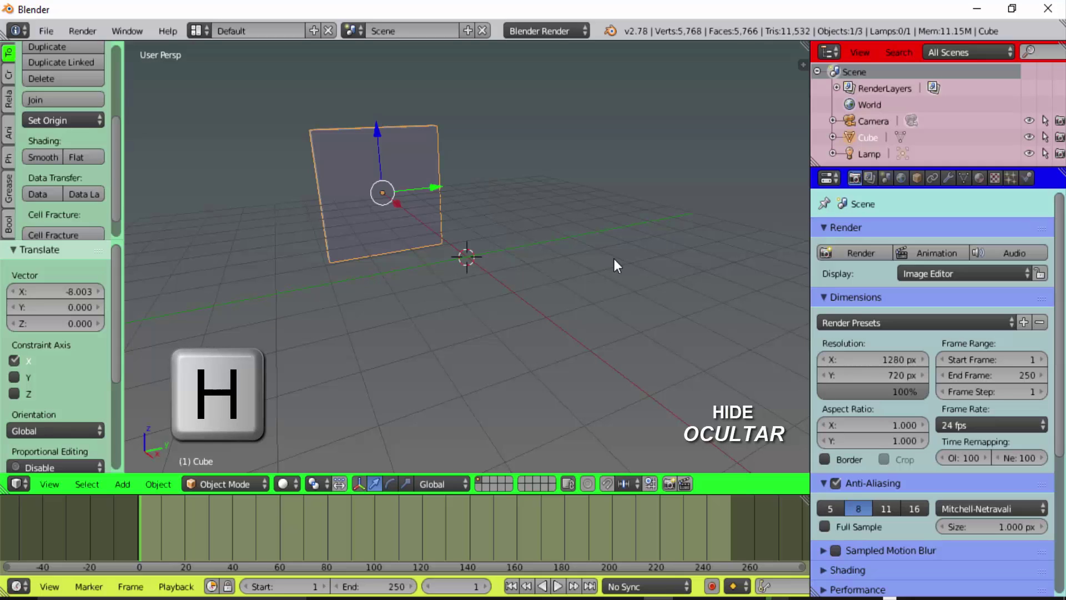
key(h)
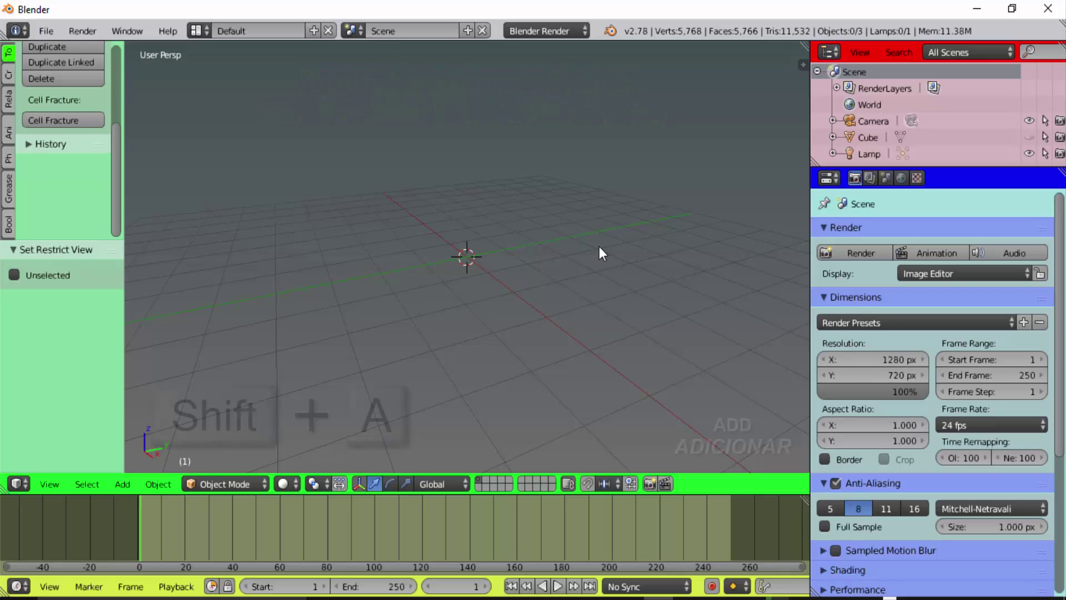
Add a text object, replace its default content with "TEXTO" in Edit Mode, and return to Object Mode.
key(shift+a)
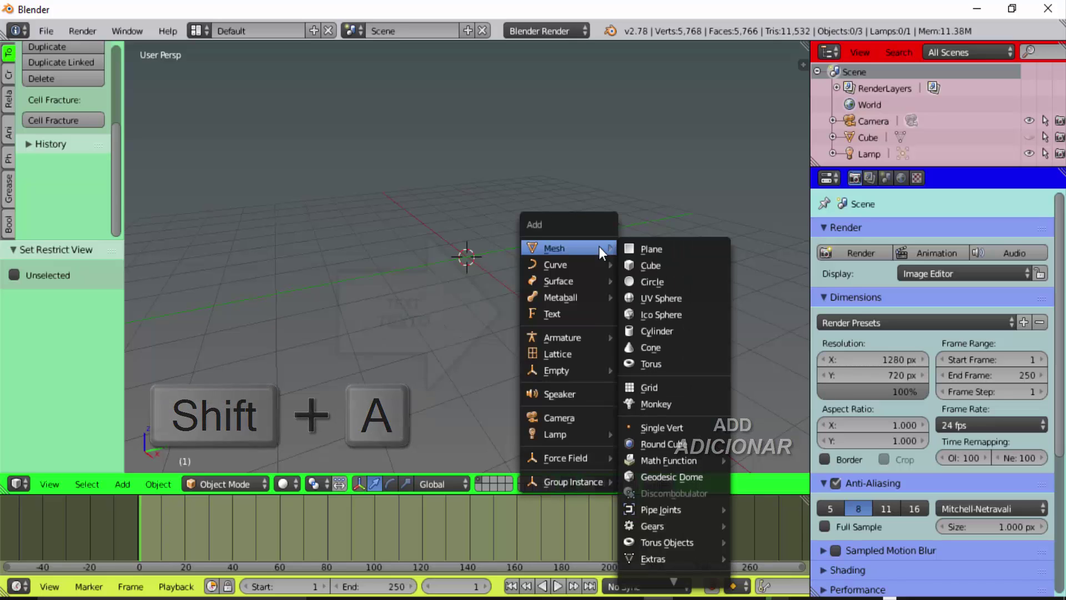
click(565, 313)
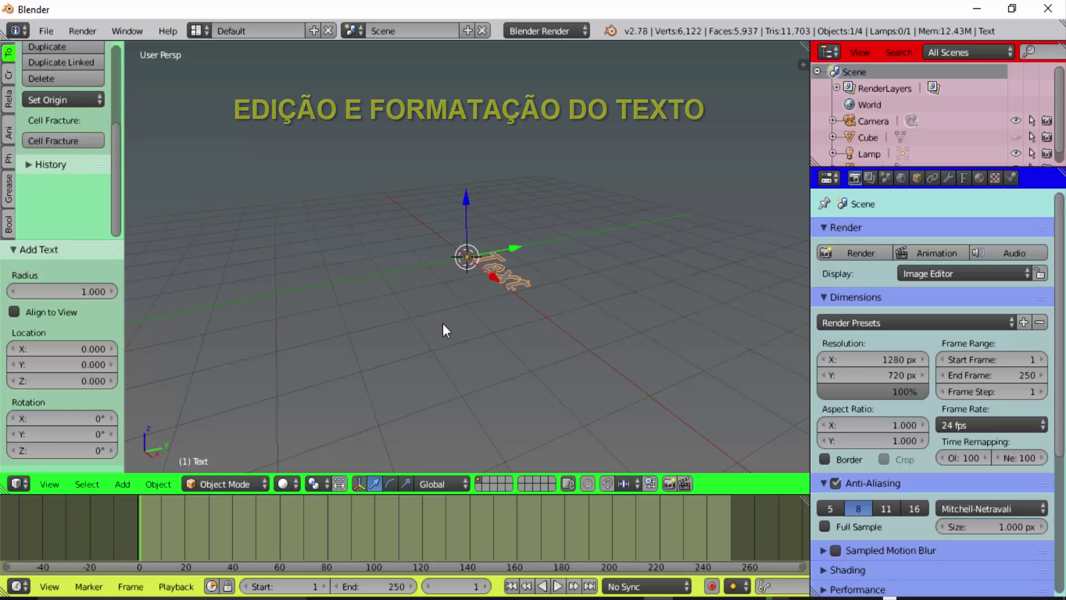
click(227, 481)
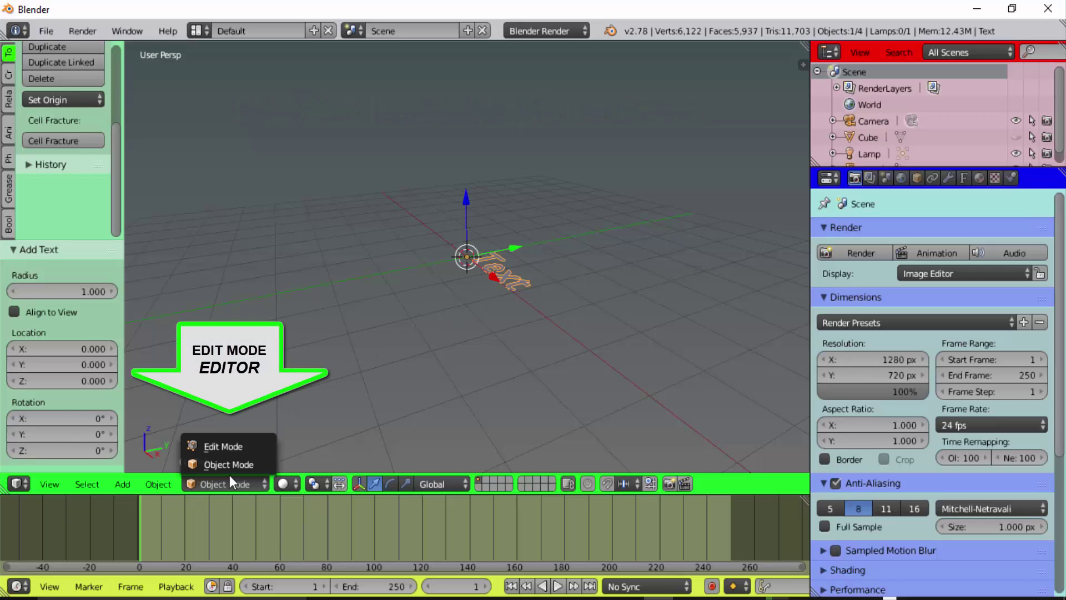
click(249, 445)
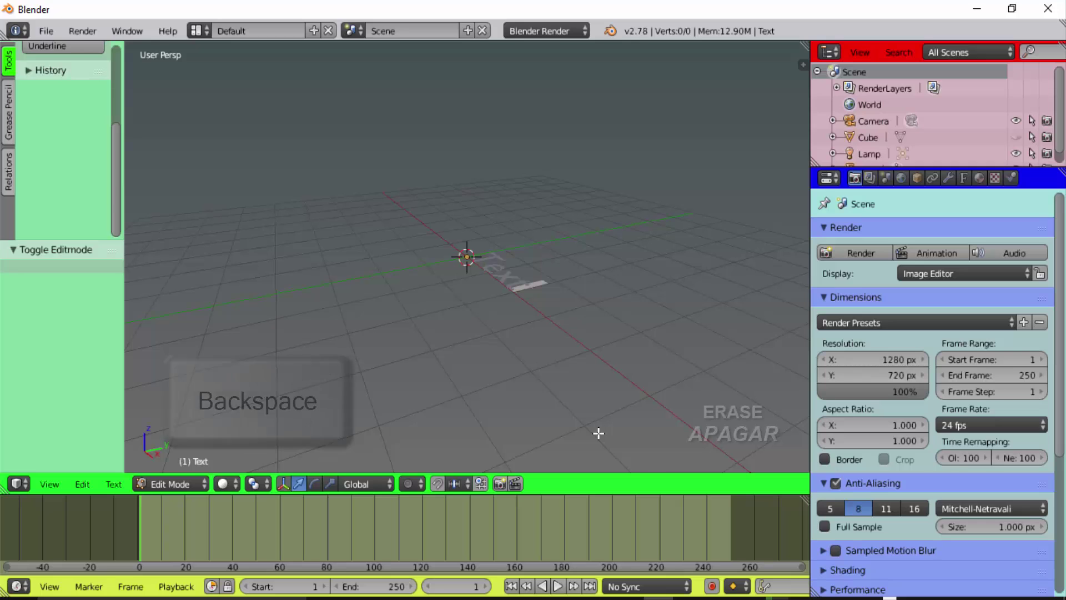
key(BackSpace)
key(BackSpace)
key(BackSpace)
key(BackSpace)
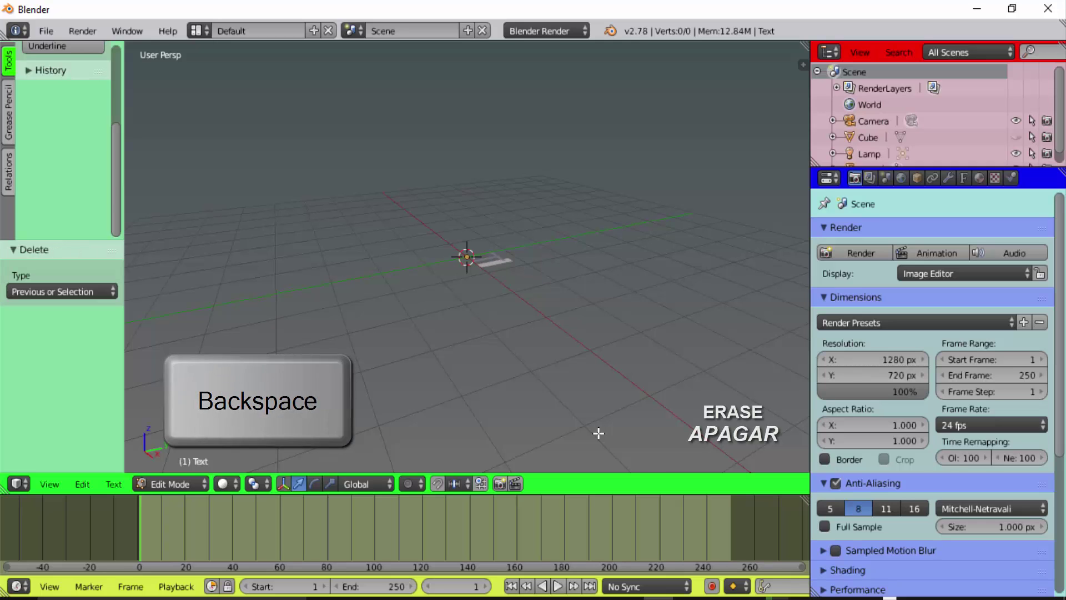
text(TEXTO)
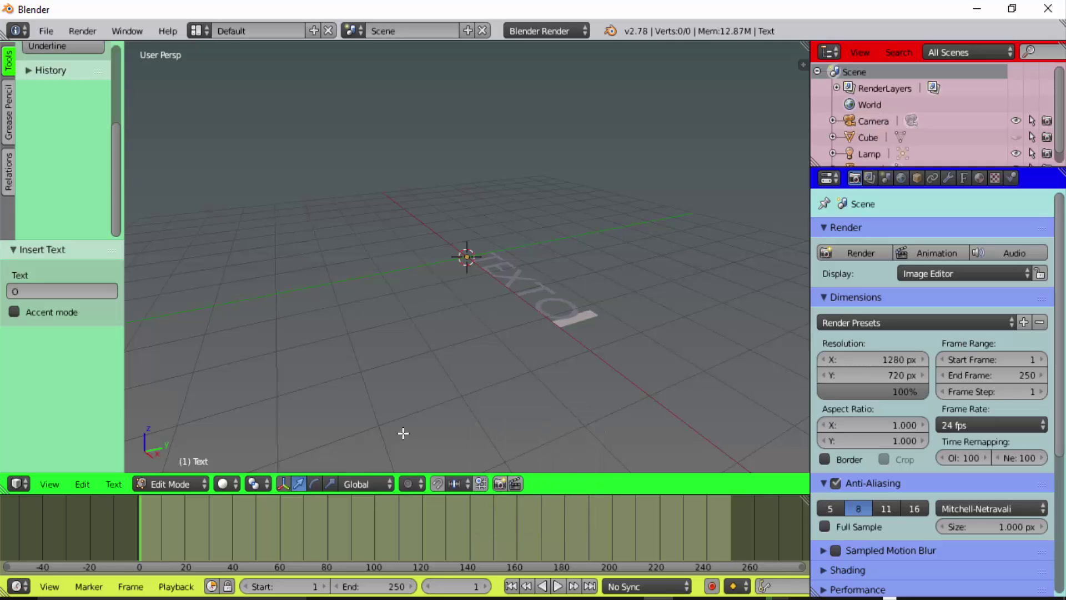
click(174, 483)
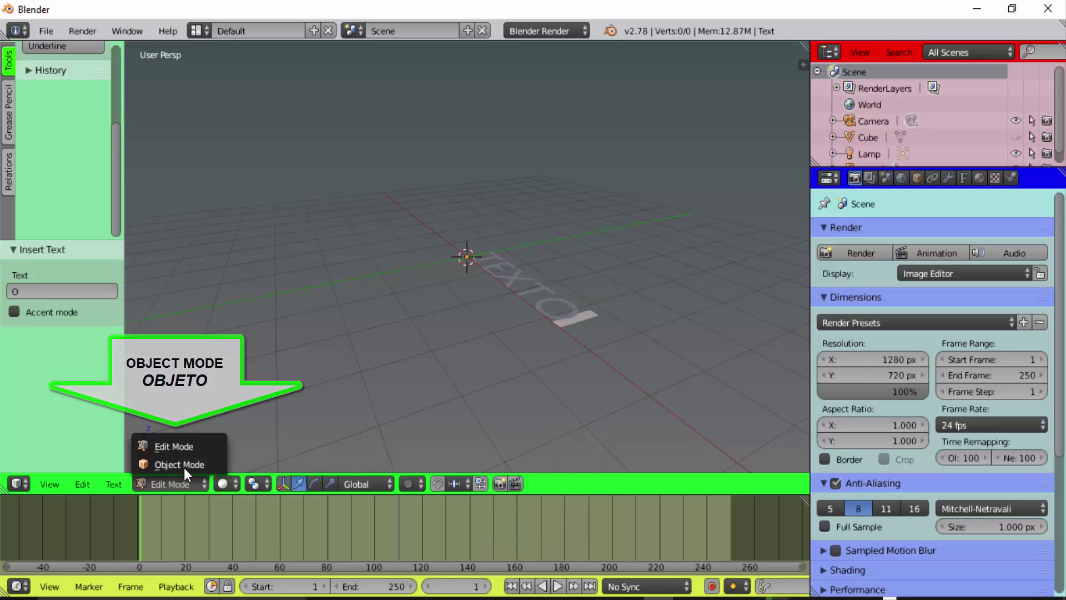
click(183, 464)
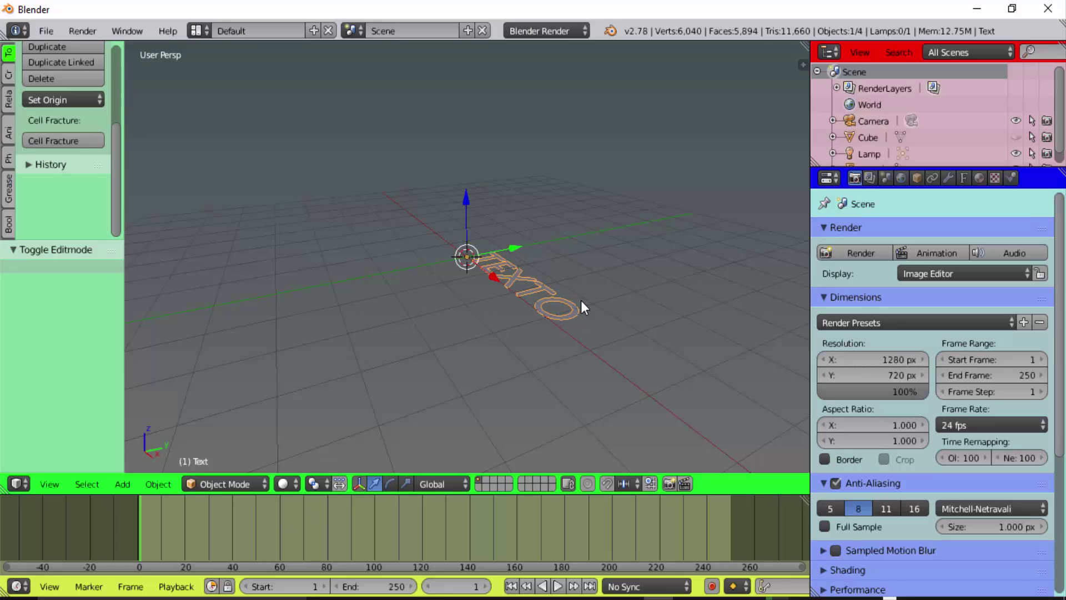
Rotate the text object 90° about the global X axis and 90° about the global Z axis.
key(r)
key(x)
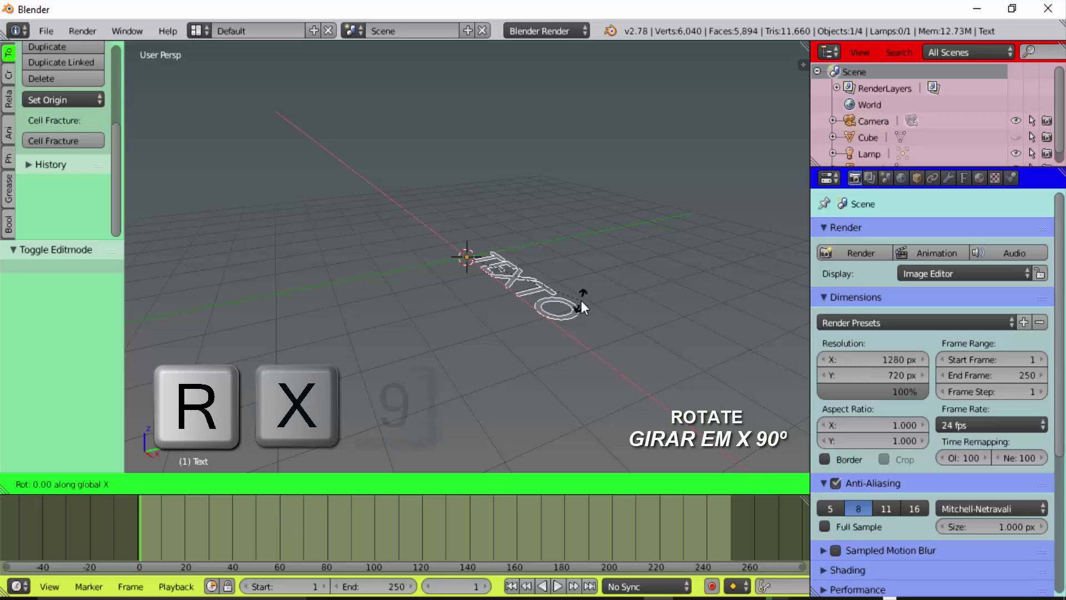
key(9)
key(0)
key(Return)
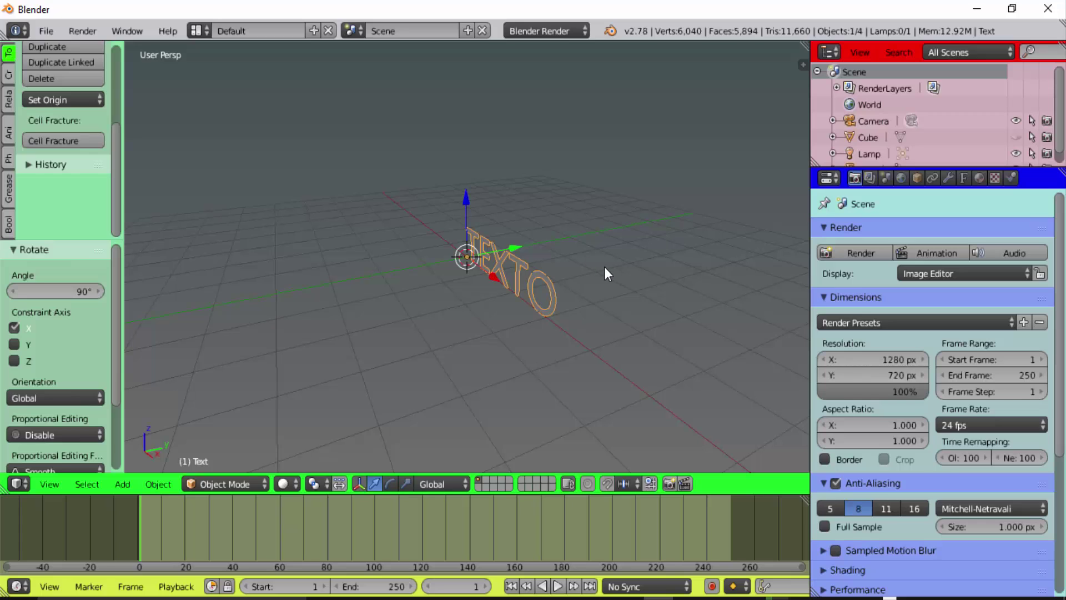
key(r)
key(z)
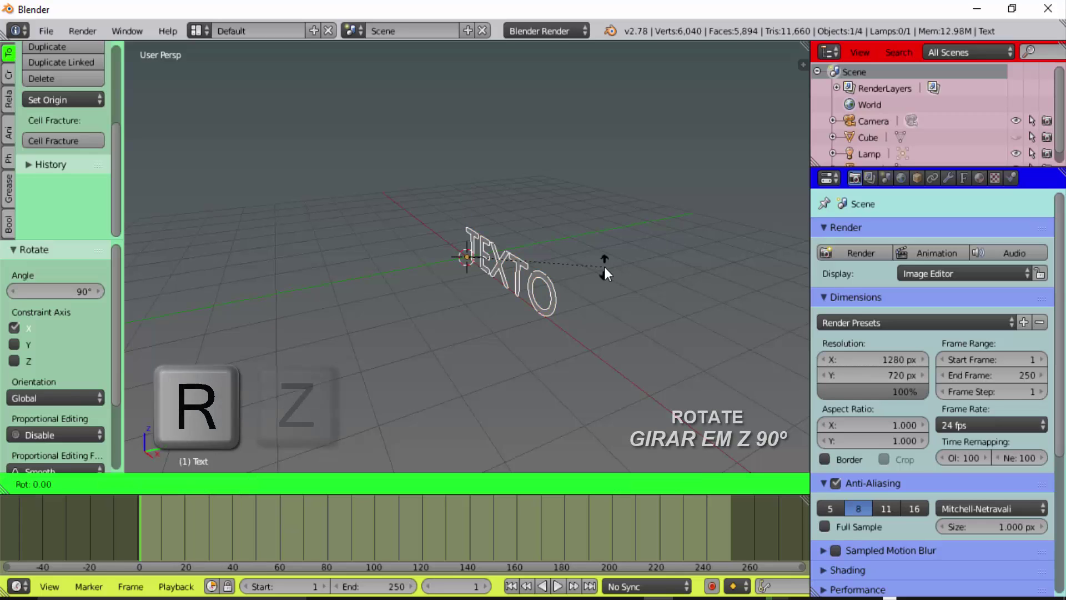
key(9)
key(0)
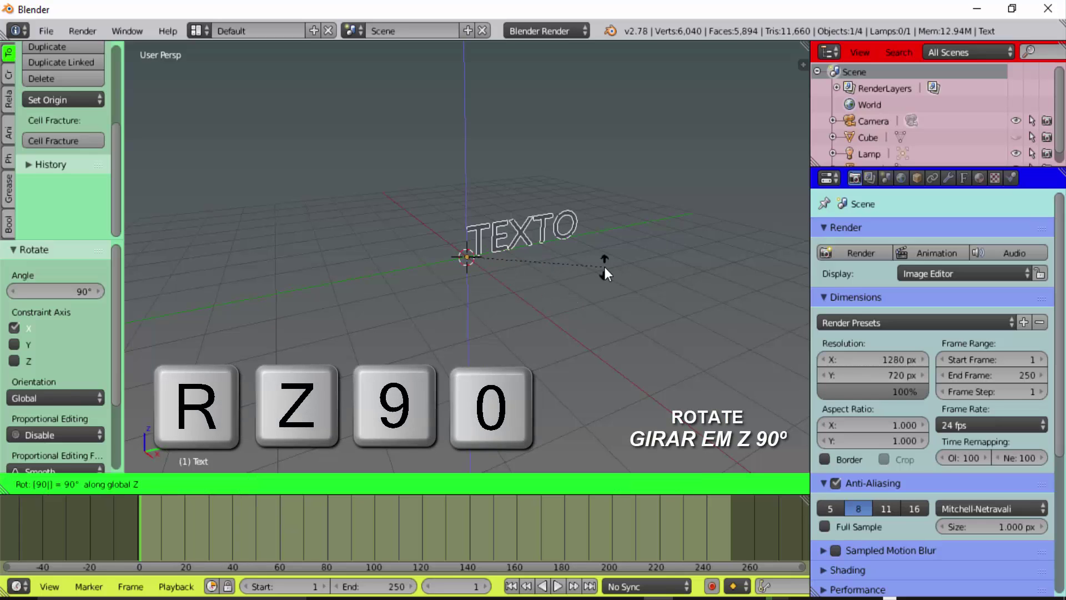
key(Return)
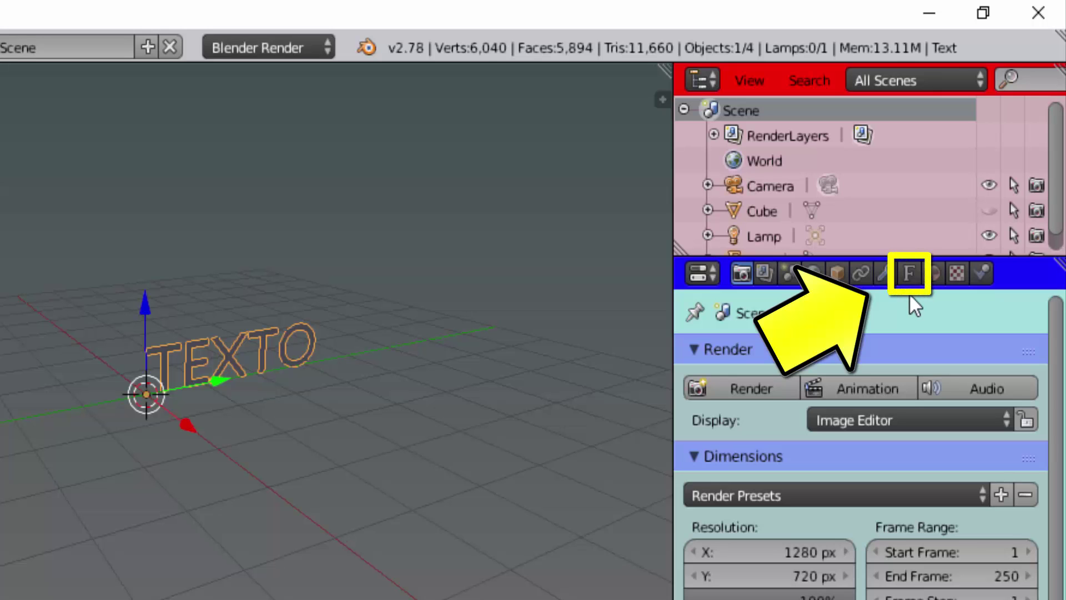
Set the text's horizontal paragraph alignment to Center.
click(911, 274)
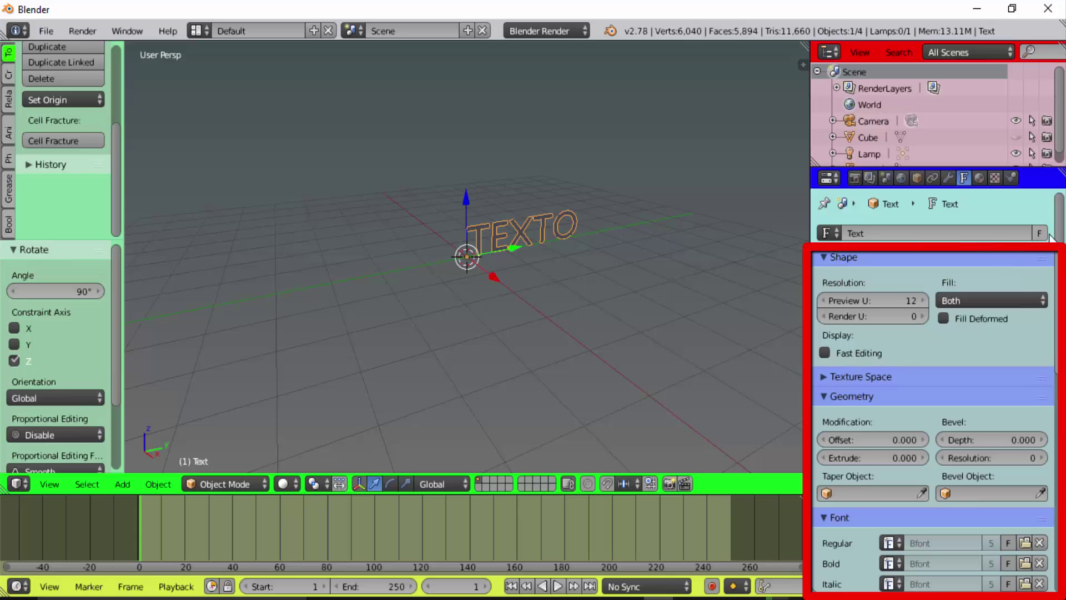
drag(1062, 213, 1062, 437)
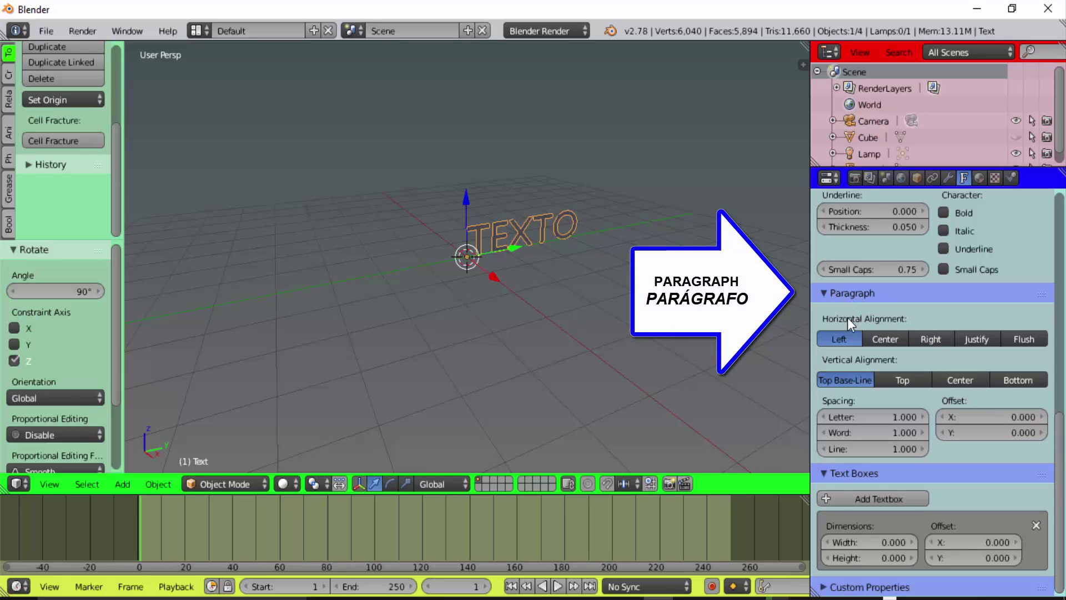
click(889, 341)
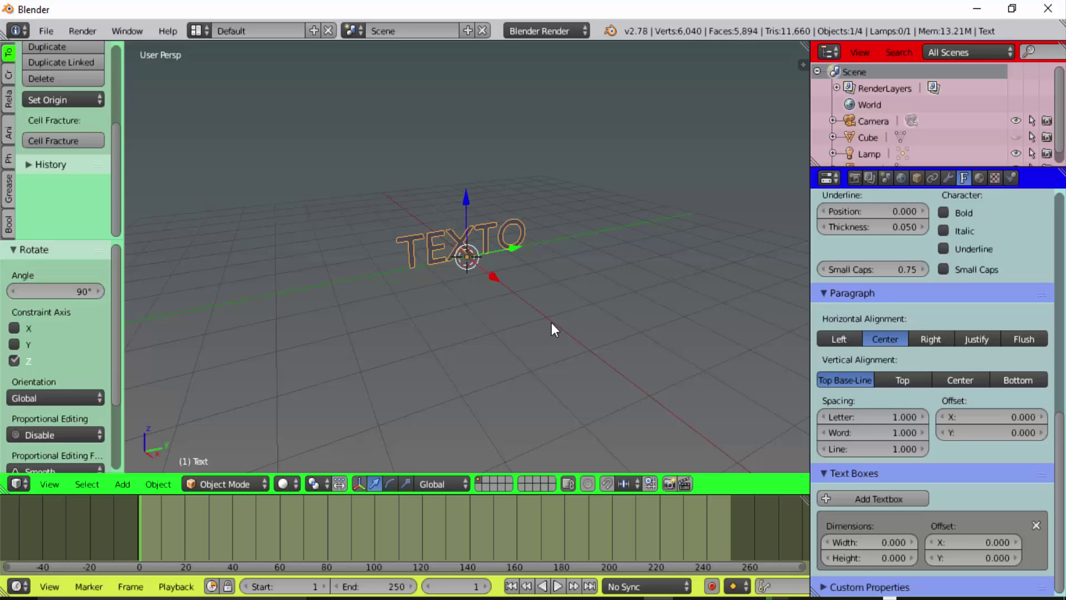
Set the text shape's fill mode to None.
scroll(1051, 256, up, 12)
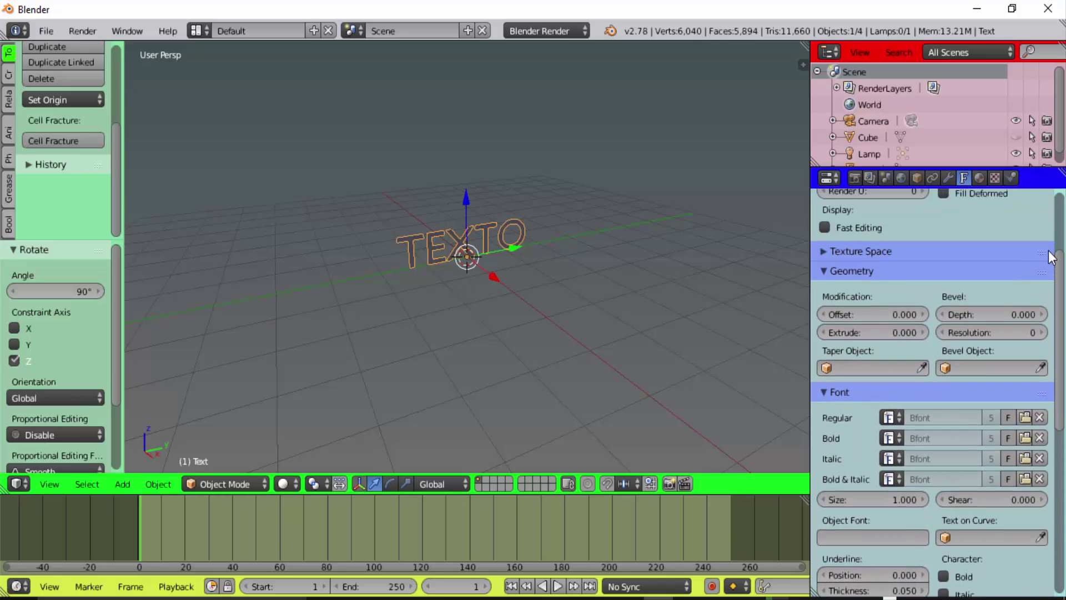
scroll(1051, 256, up, 5)
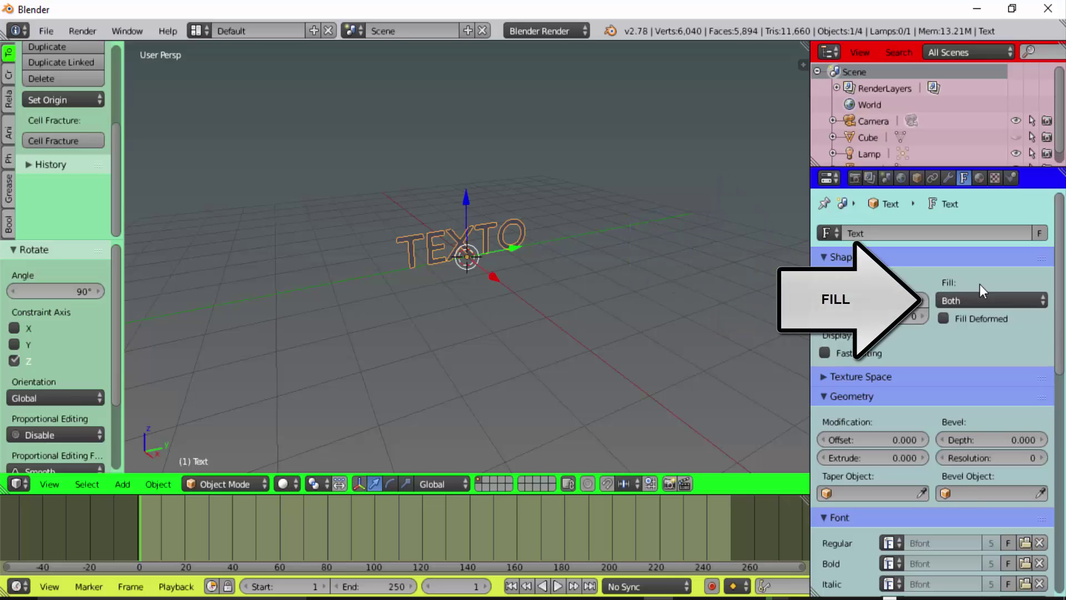
click(985, 300)
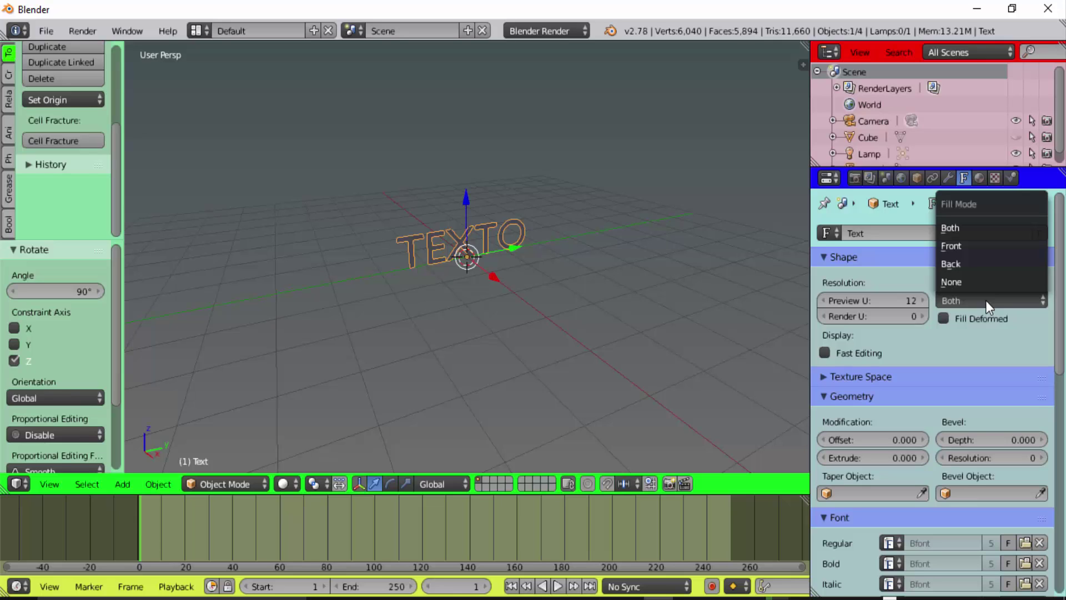
click(954, 283)
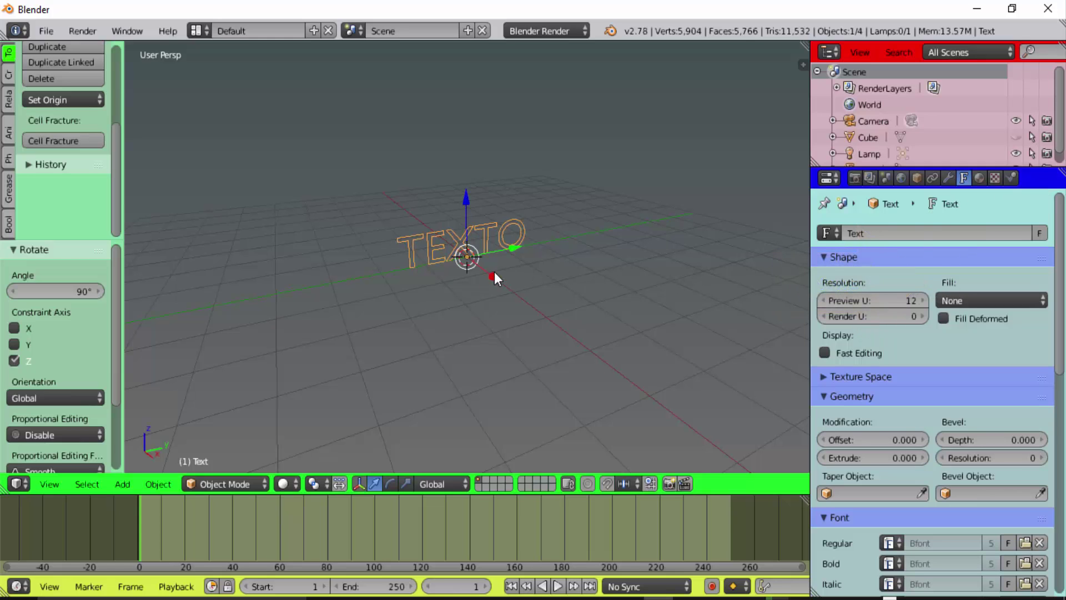
Set the text's geometry Extrude value to 0.2.
scroll(460, 276, up, 2)
scroll(458, 275, up, 4)
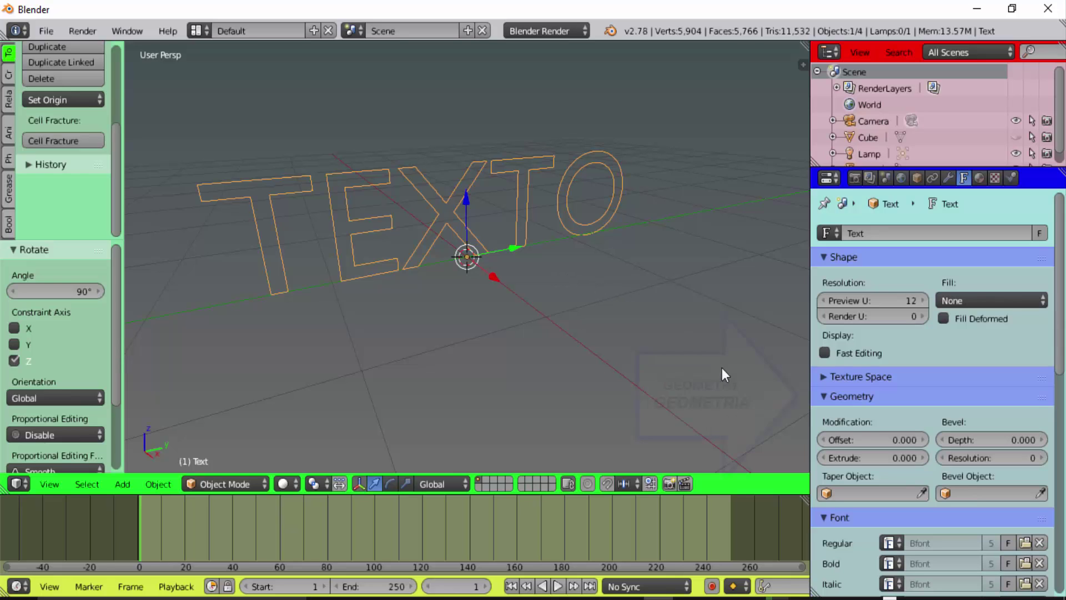
click(858, 458)
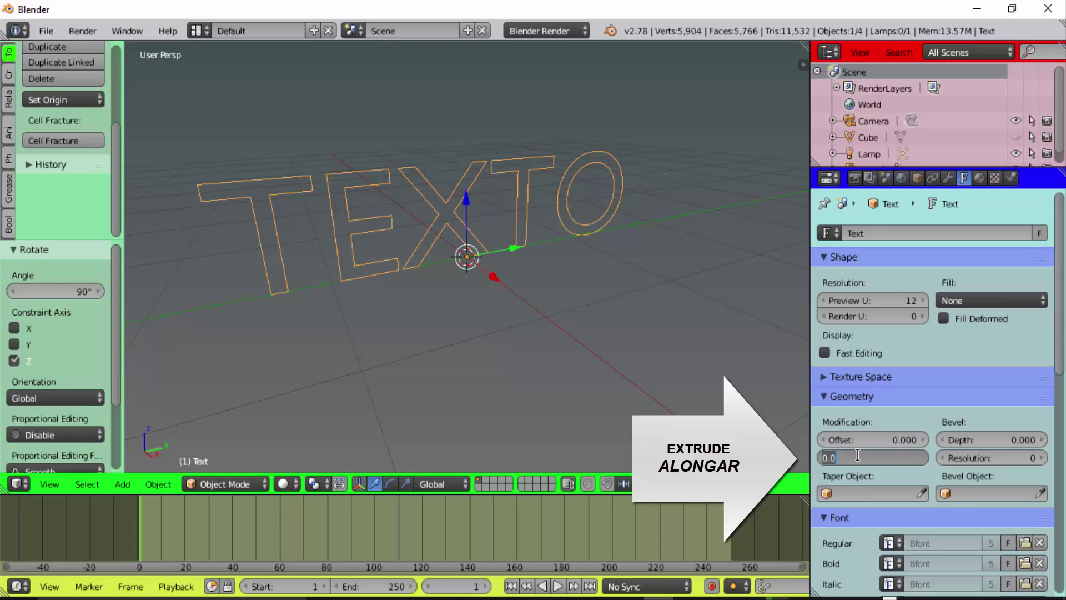
text(0.2)
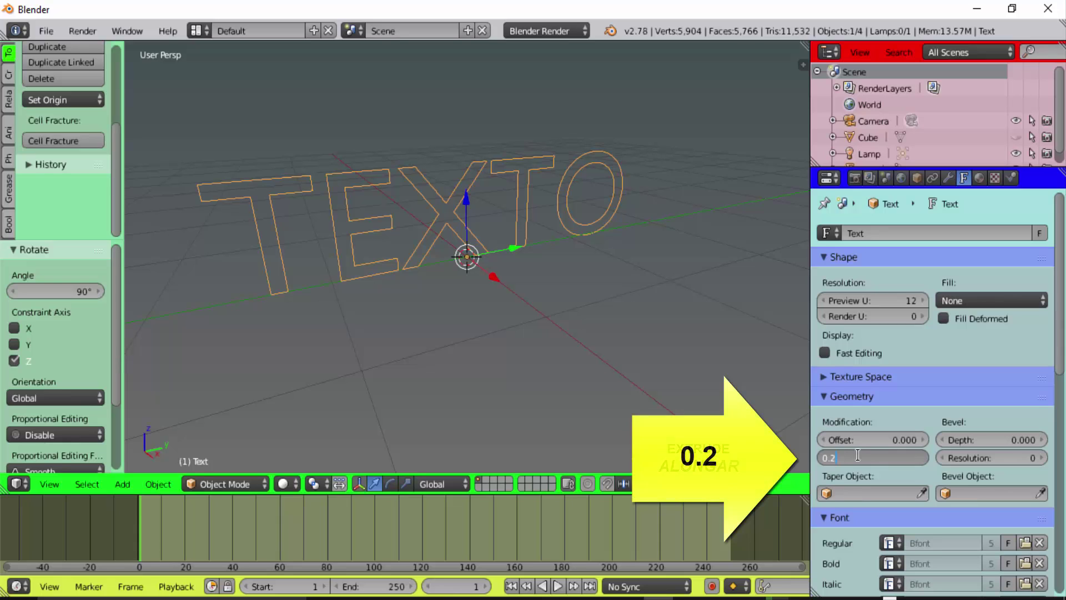
key(Return)
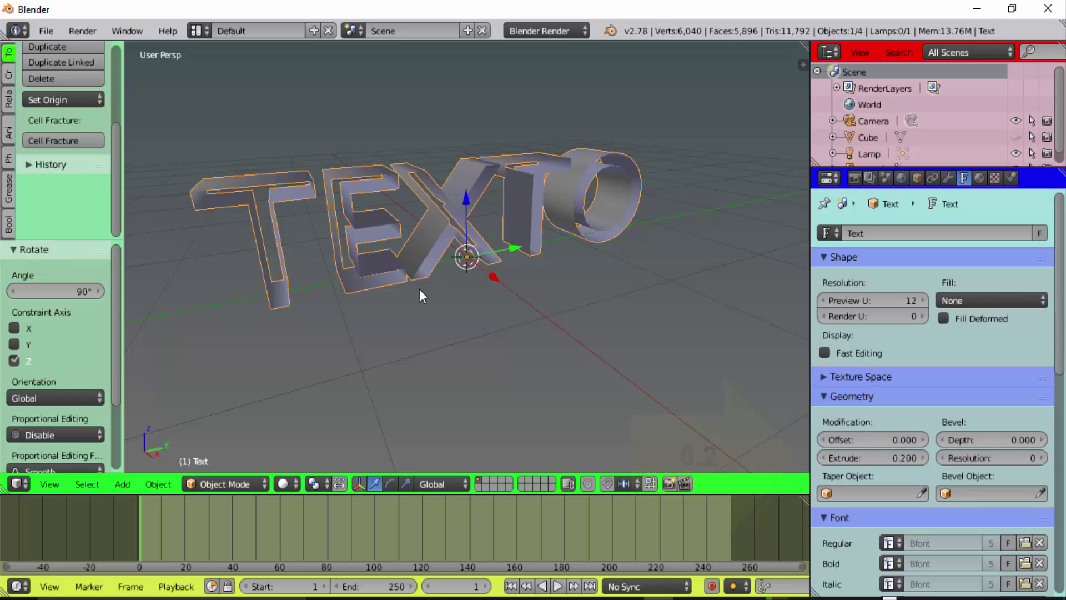
Convert the extruded text object into a mesh with Mesh from Curve/Meta/Surf/Text.
middle_drag(405, 293, 546, 312)
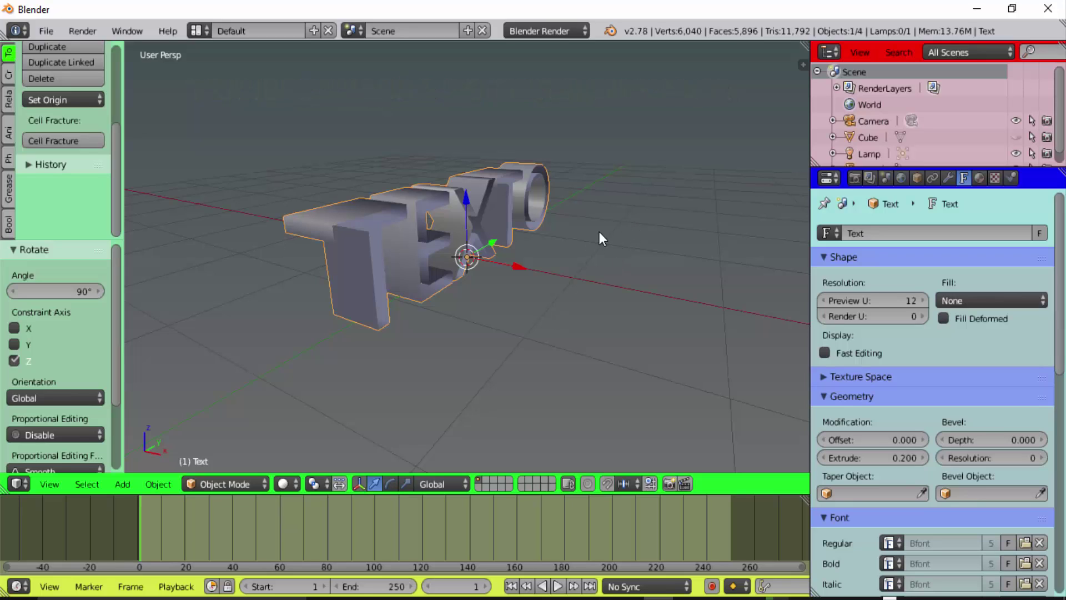
key(alt+c)
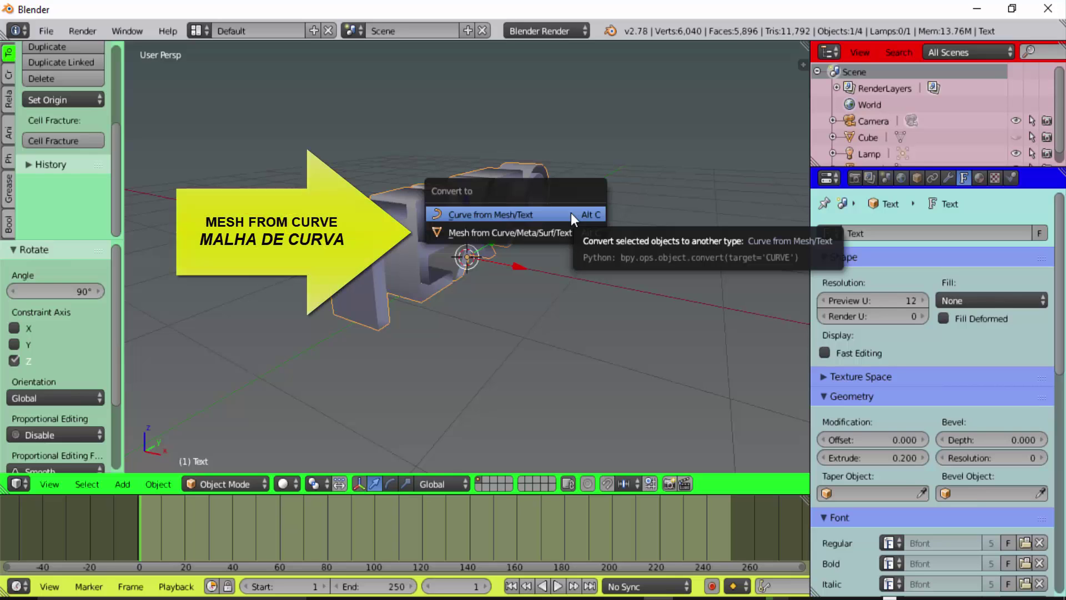
click(450, 234)
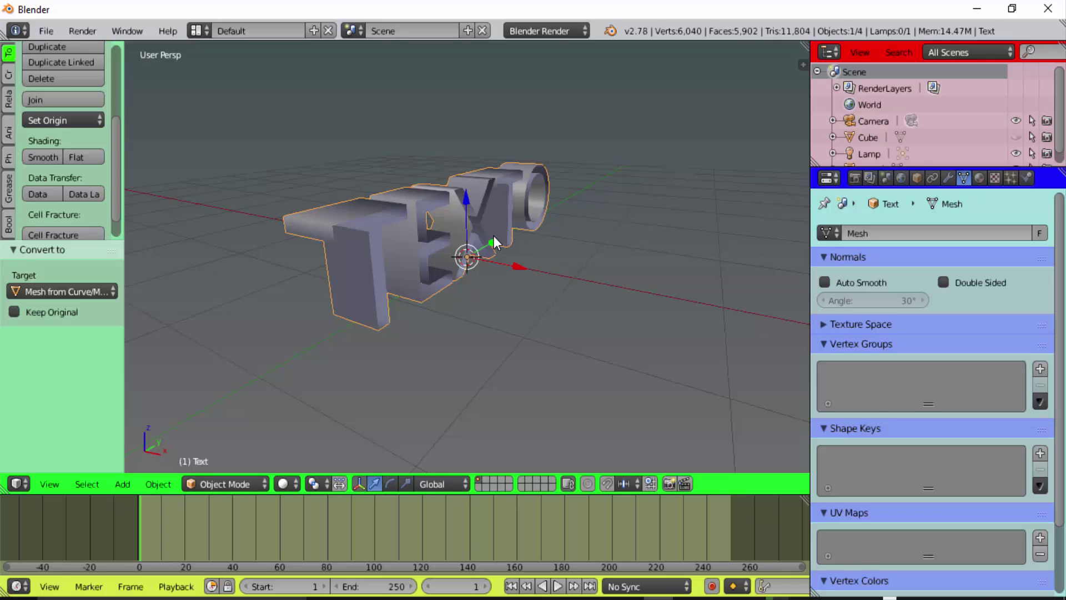
Add a Solidify modifier to the converted text mesh.
middle_drag(476, 257, 502, 256)
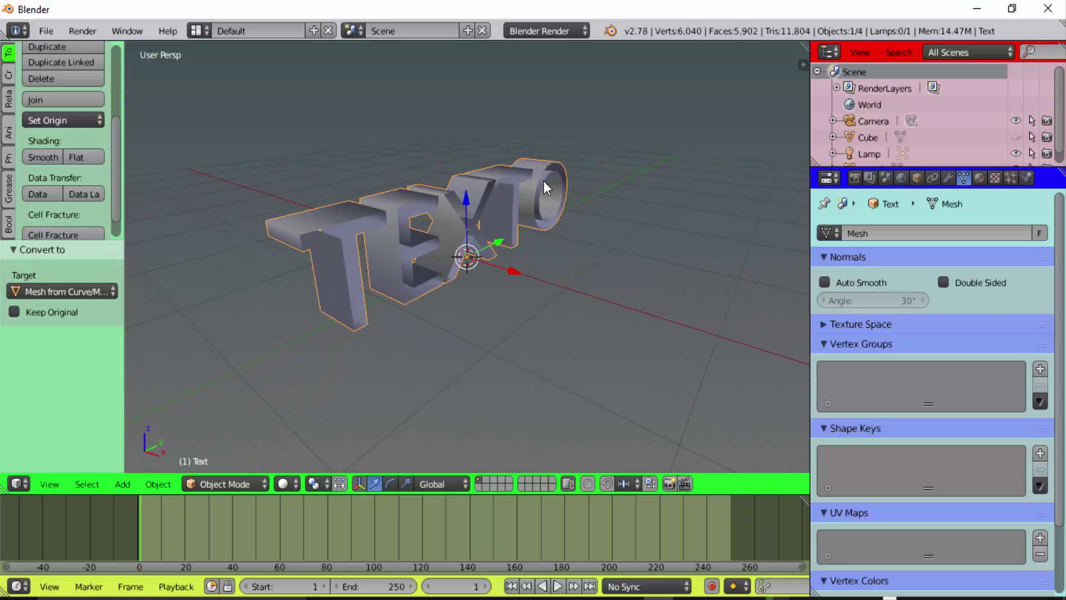
click(948, 178)
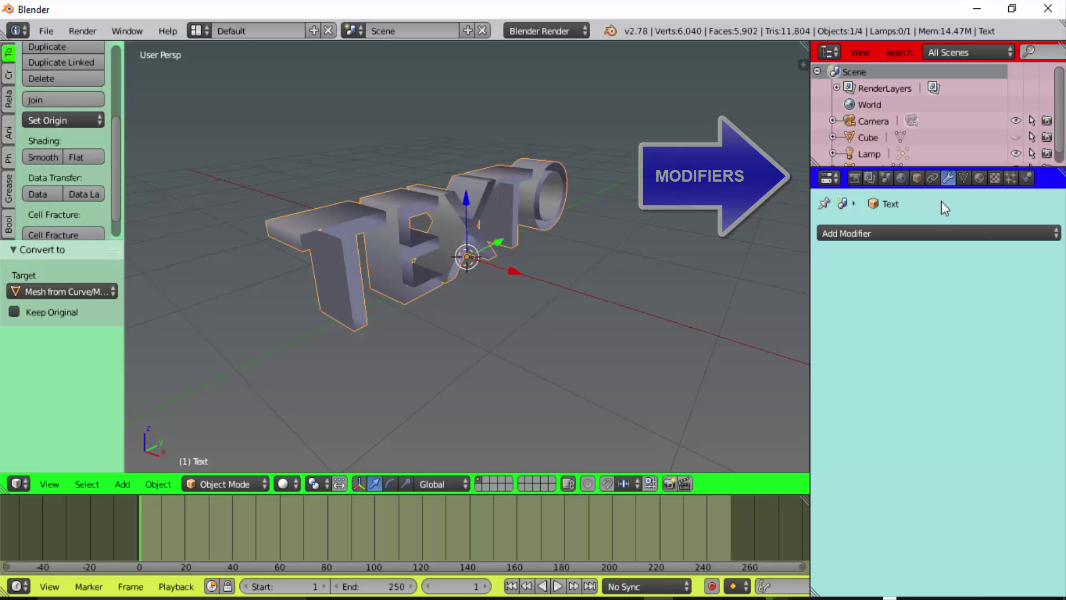
click(909, 233)
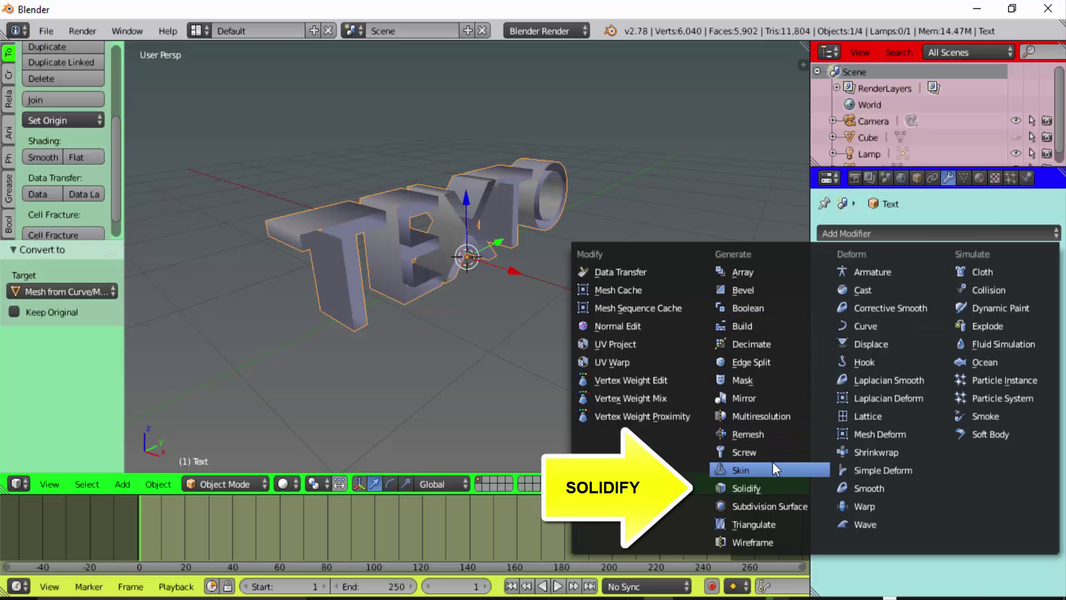
click(751, 487)
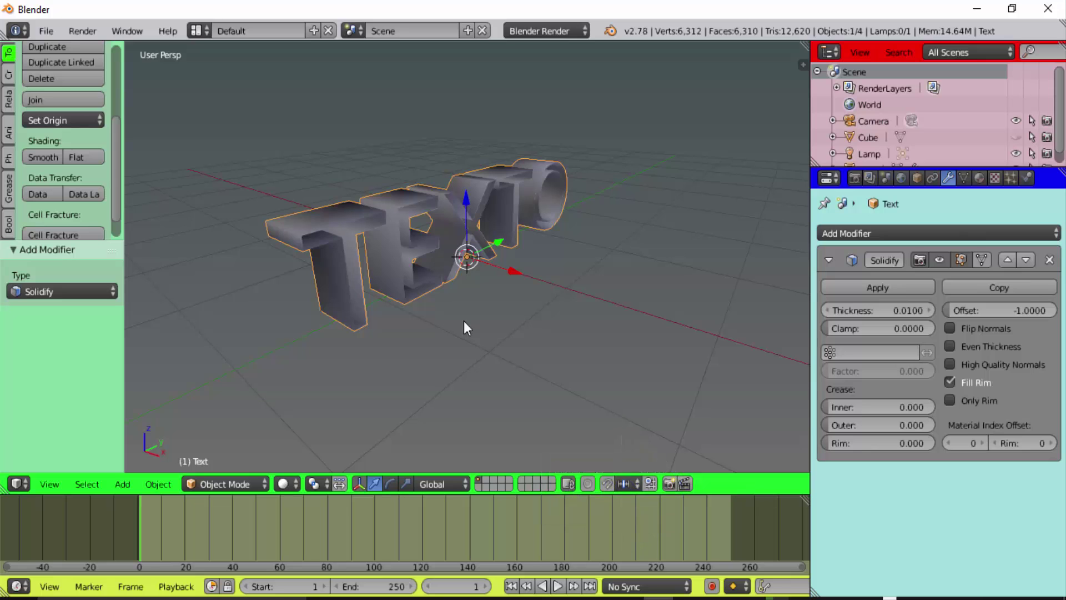
Set the Solidify modifier's Thickness to 0.04 and apply the modifier to the text mesh.
scroll(365, 291, up, 3)
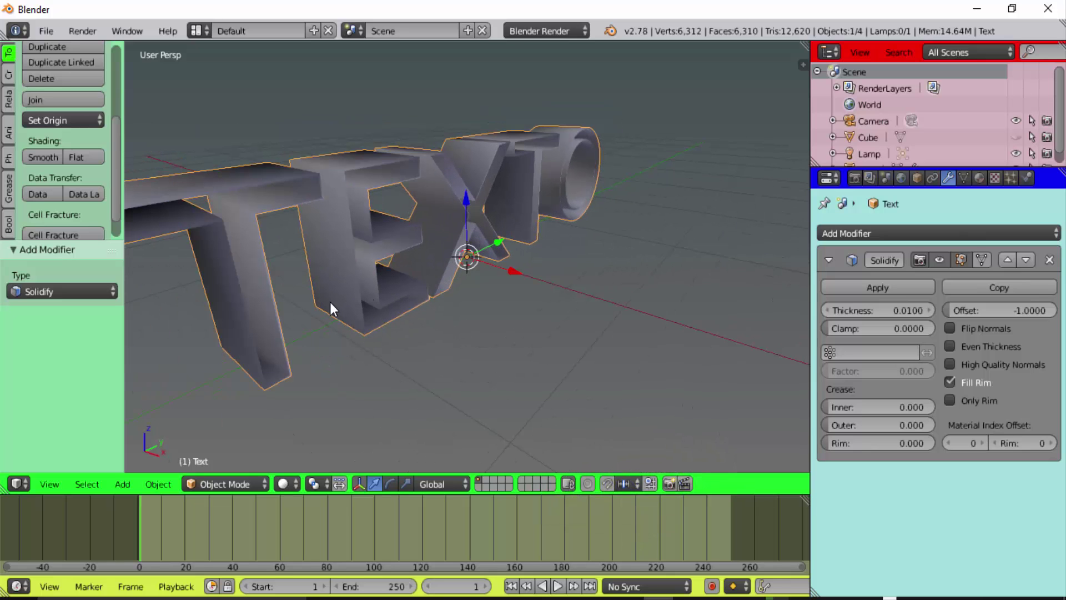
middle_drag(332, 305, 378, 307)
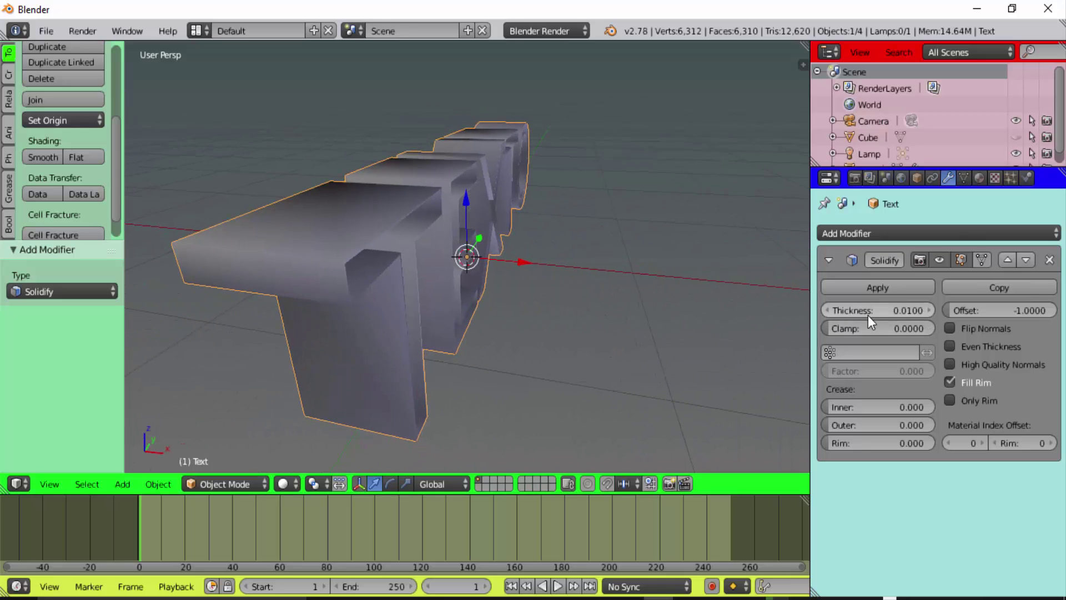
click(911, 312)
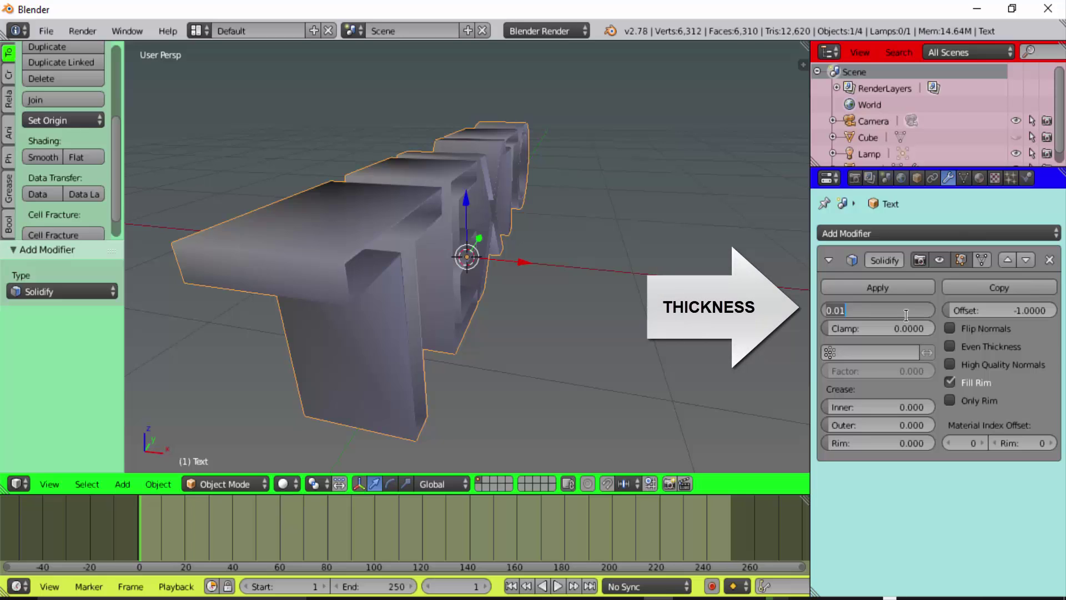
text(0.04)
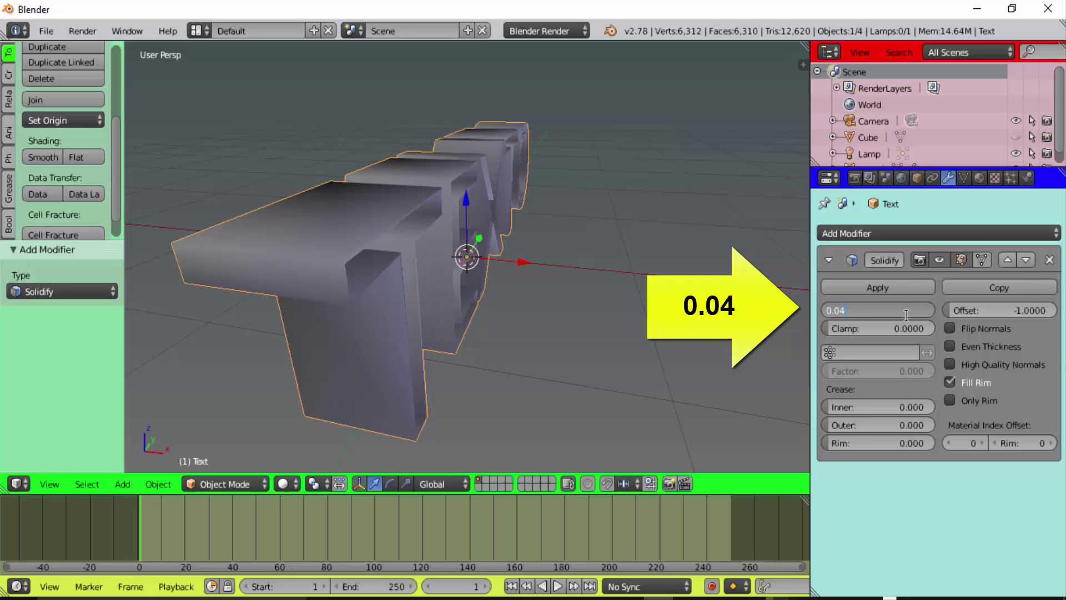
key(Return)
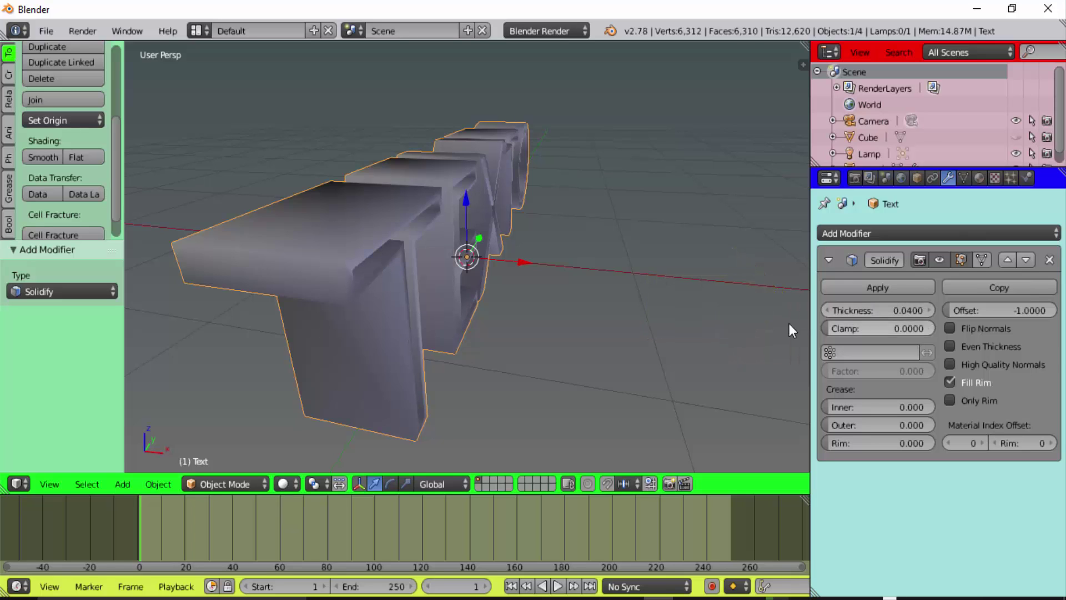
middle_drag(716, 312, 782, 298)
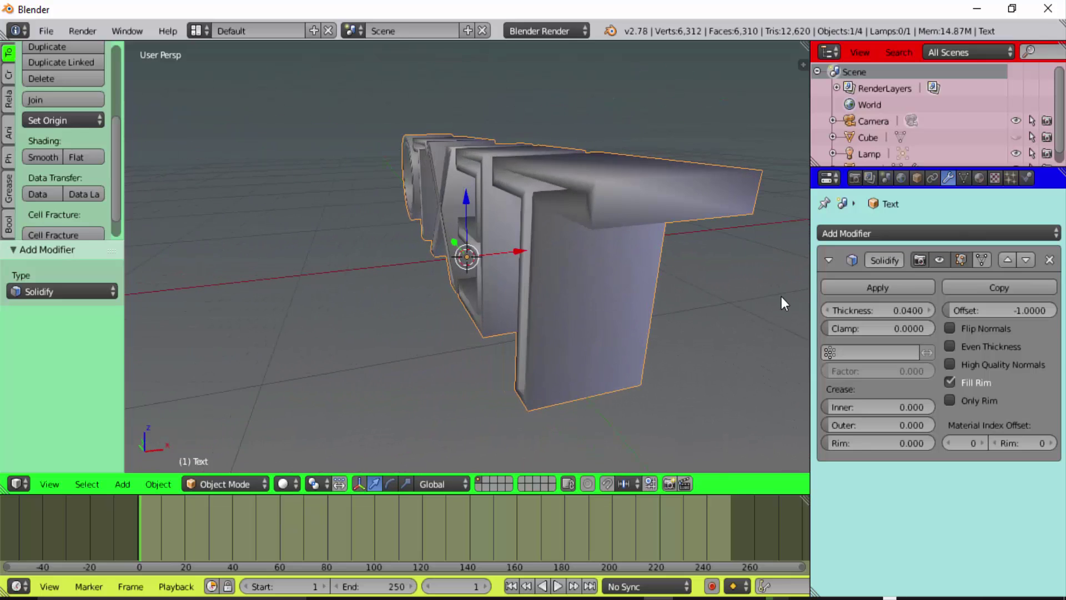
mouse_move(563, 319)
middle_down()
mouse_move(647, 296)
mouse_move(568, 295)
mouse_move(584, 258)
mouse_move(679, 271)
mouse_move(676, 320)
mouse_move(567, 307)
mouse_move(612, 271)
mouse_move(642, 275)
middle_up()
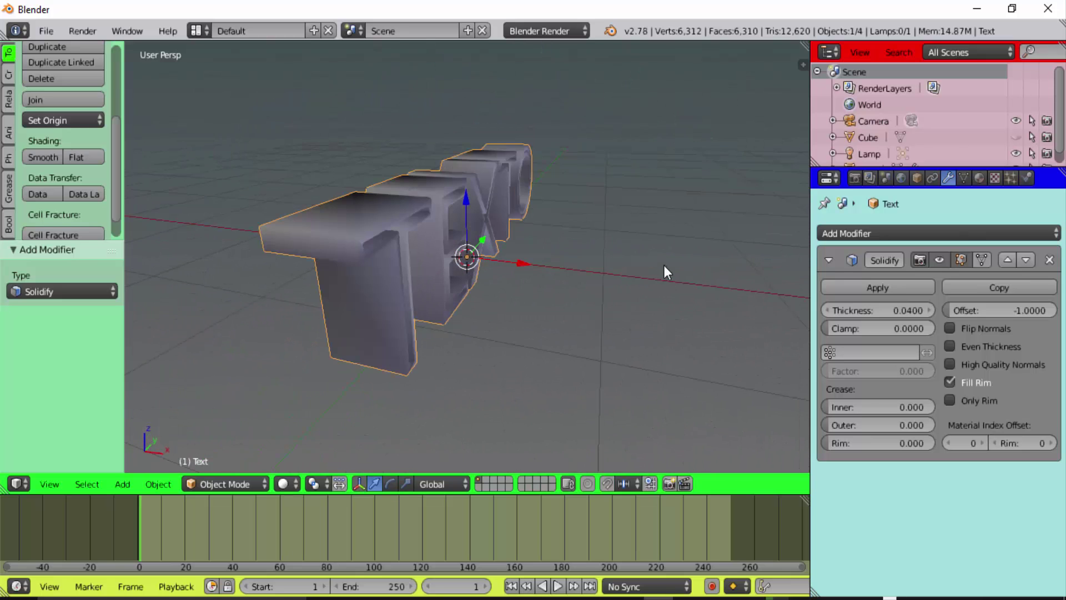
click(877, 287)
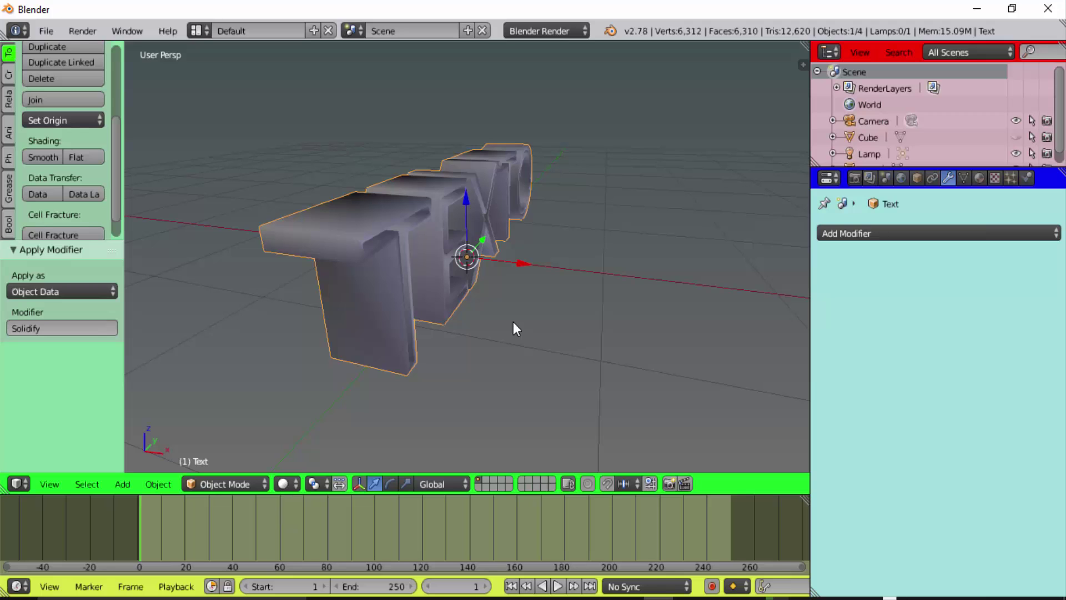
Run Remove Doubles on all of the text mesh's vertices in Edit Mode.
click(215, 484)
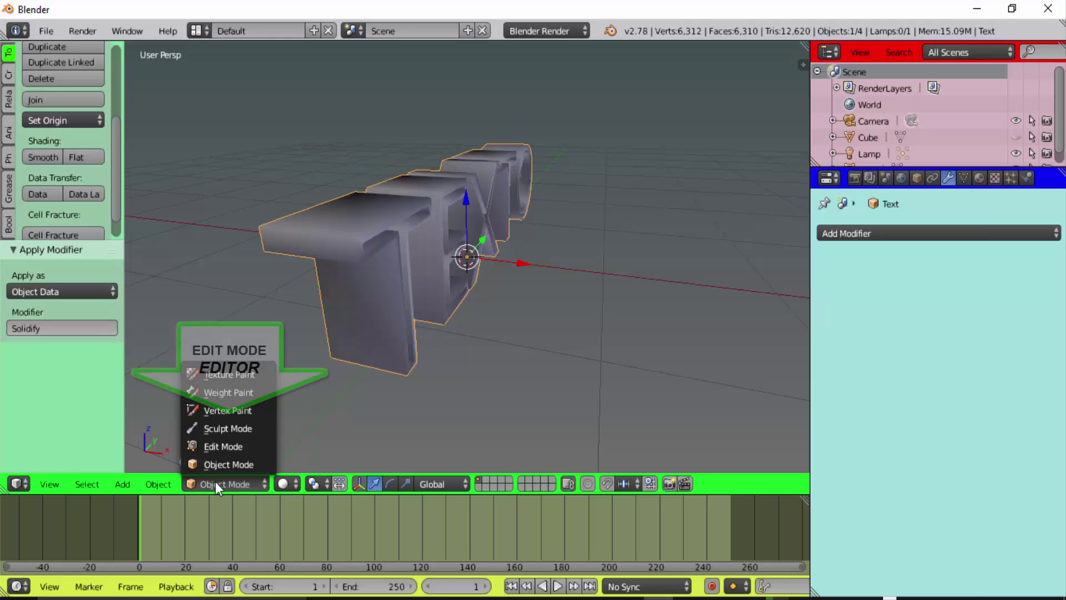
click(228, 449)
middle_drag(628, 311, 564, 302)
key(a)
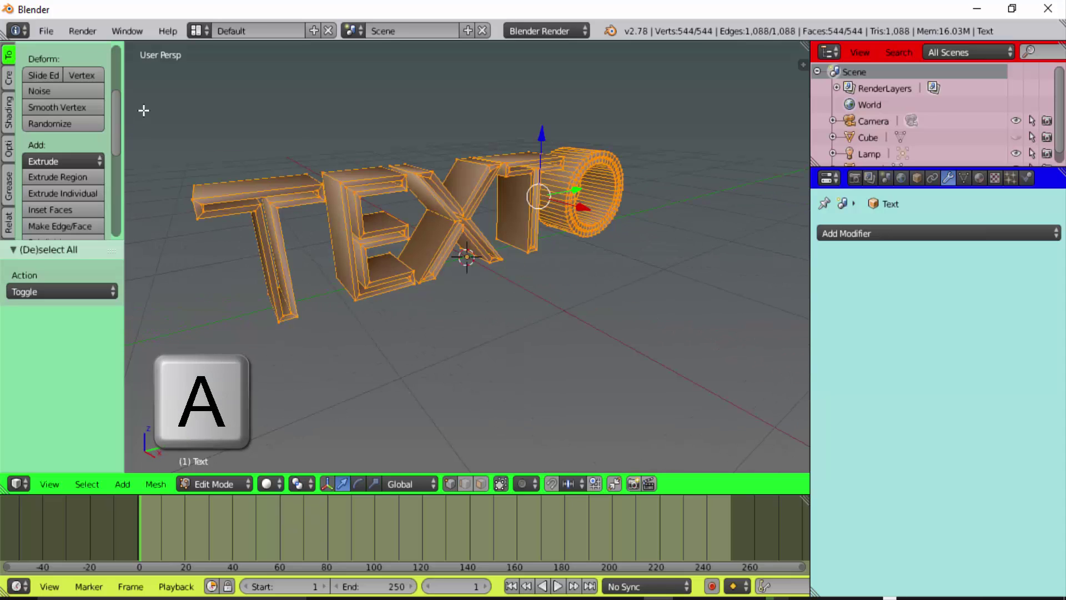
drag(116, 114, 113, 189)
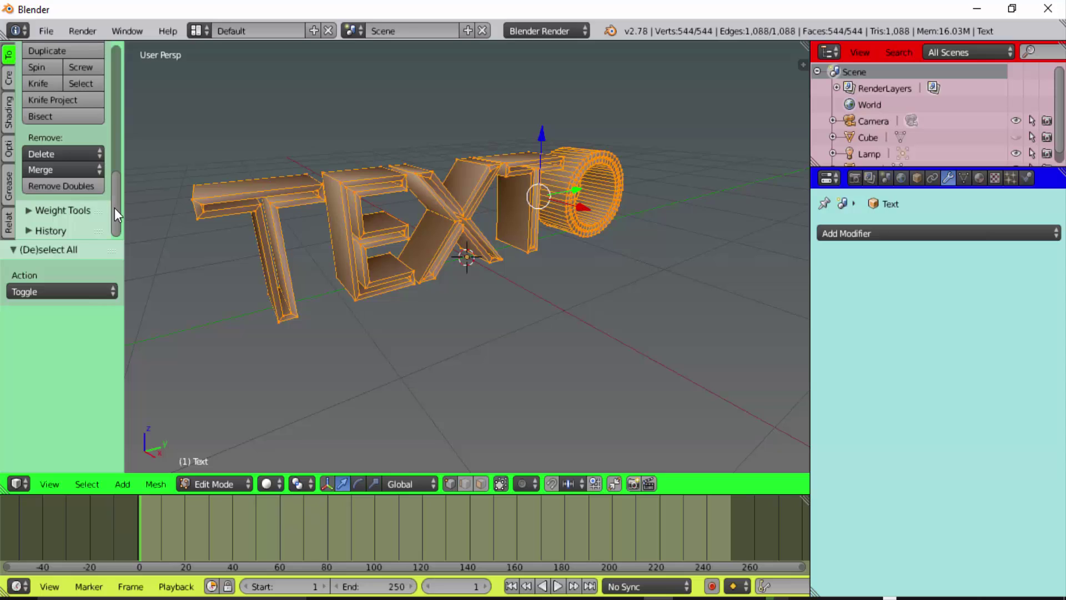
click(54, 185)
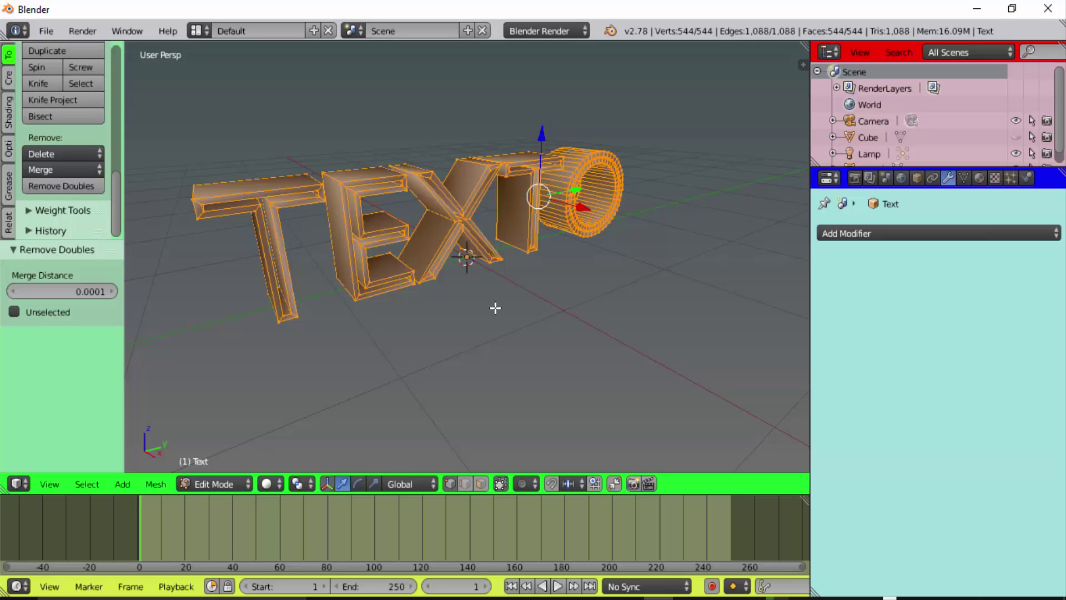
Run Limited Dissolve on the fully selected text mesh and return to Object Mode.
key(space)
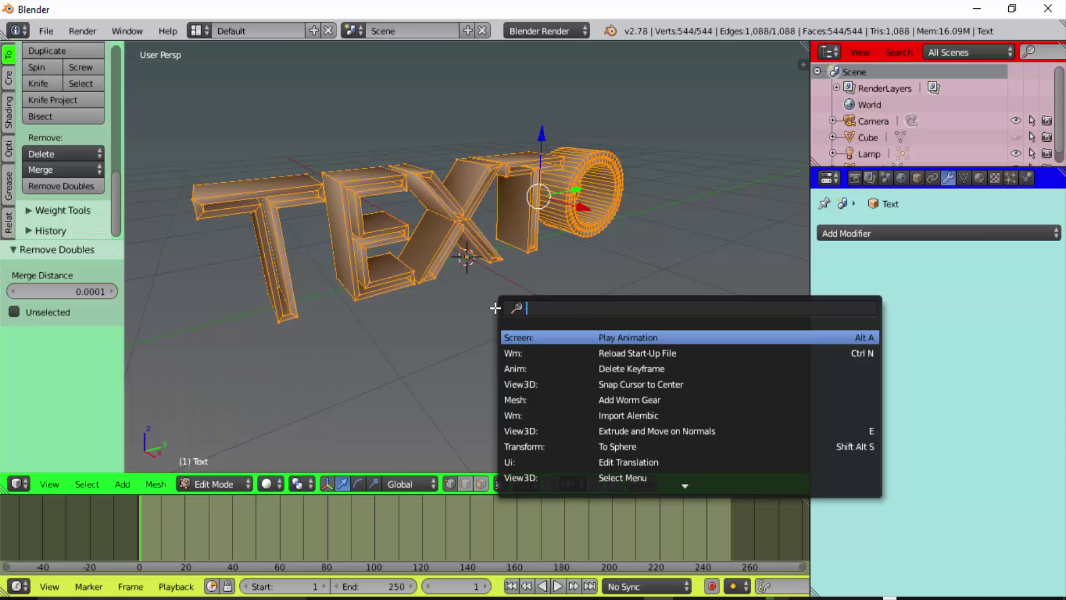
text(LIMITED)
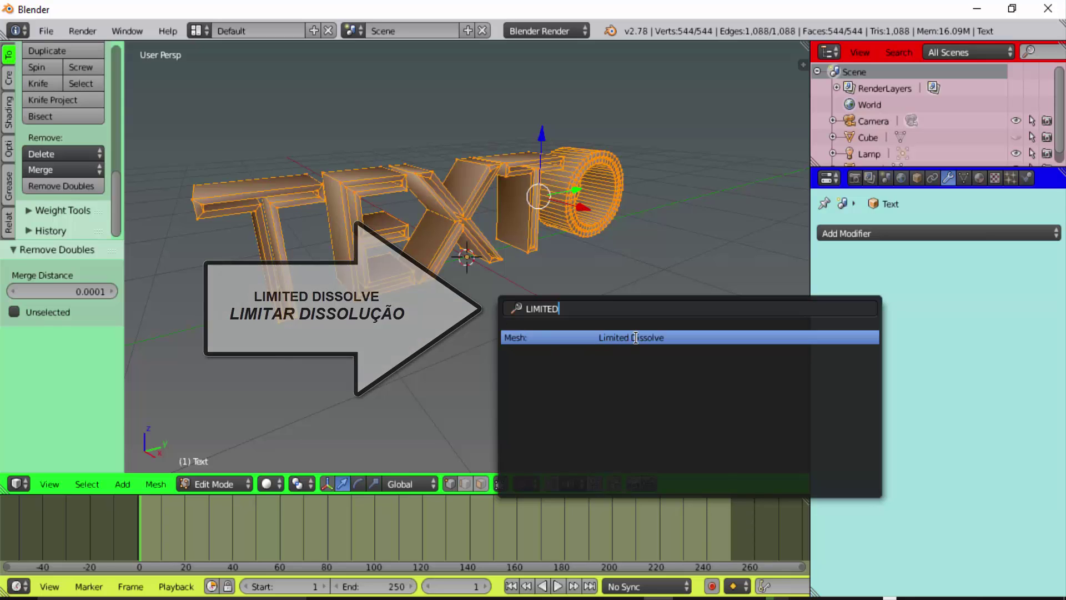
click(636, 337)
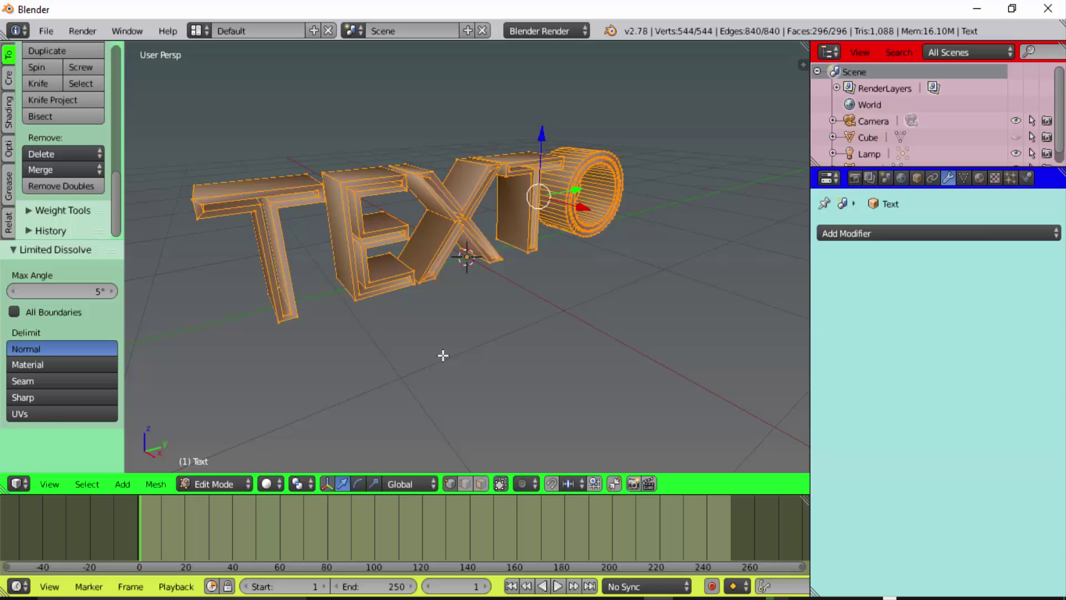
click(228, 484)
click(223, 465)
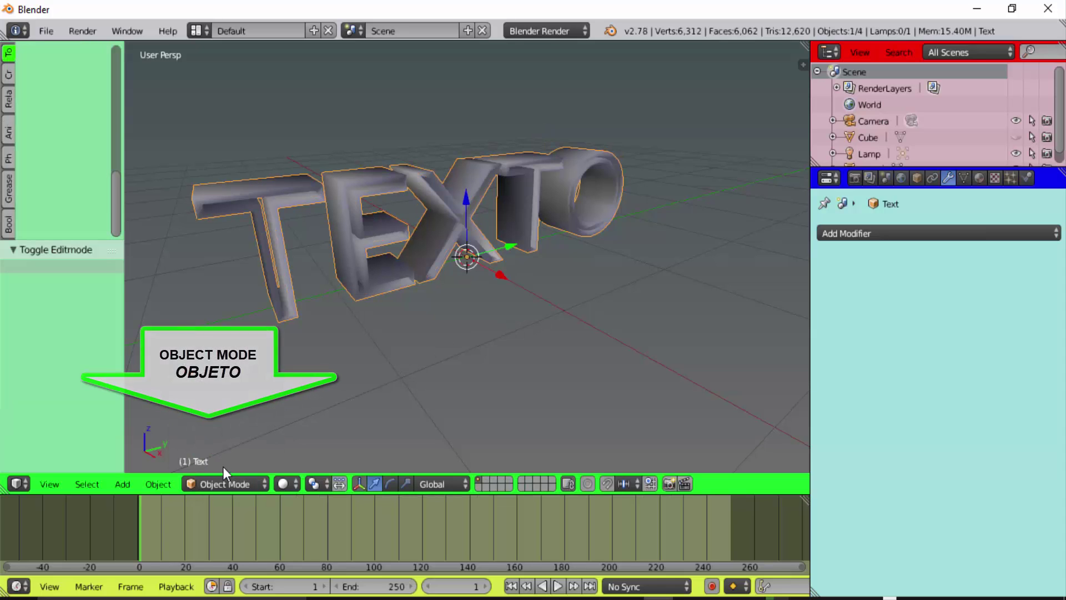
Unhide the hidden panel object so both the panel and the text show in the scene.
middle_drag(392, 376, 458, 392)
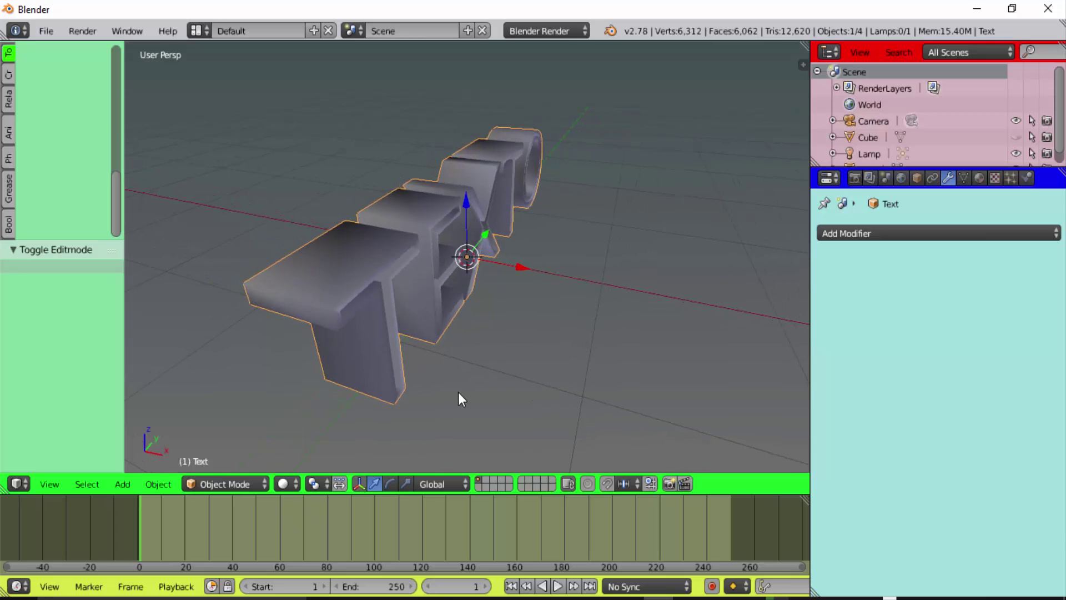
scroll(555, 376, down, 2)
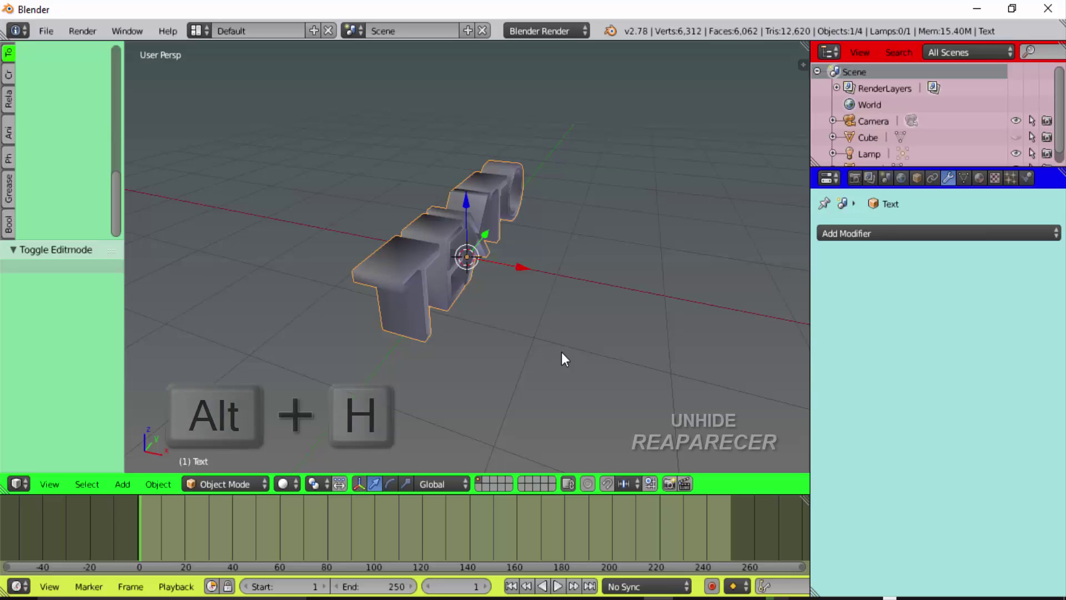
key(alt+h)
scroll(269, 278, down, 5)
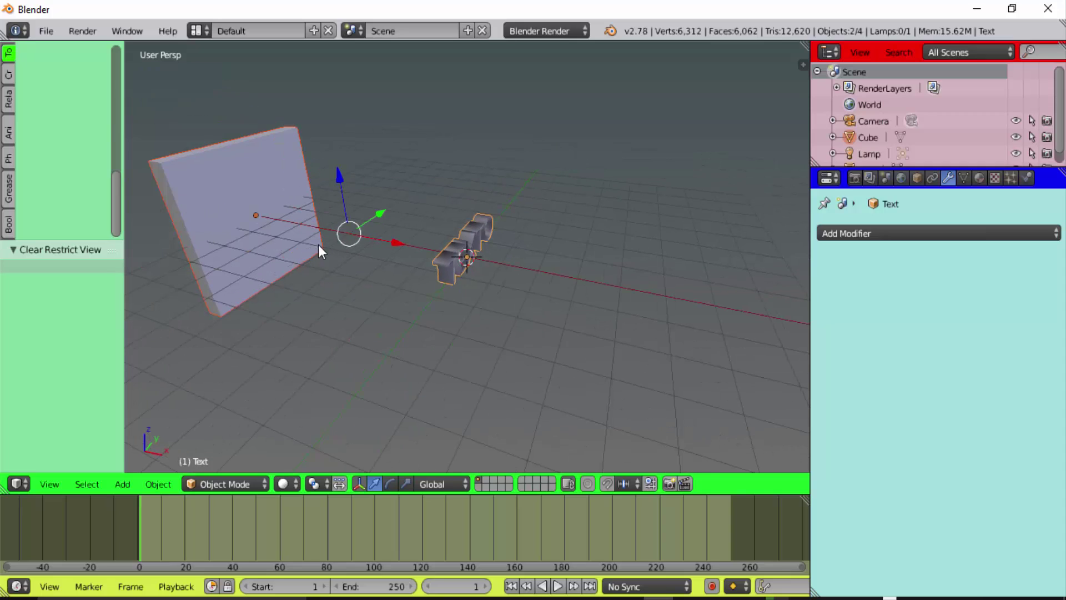
Move the panel about 7.9 units along the X axis so it intersects the text.
right_click(243, 179)
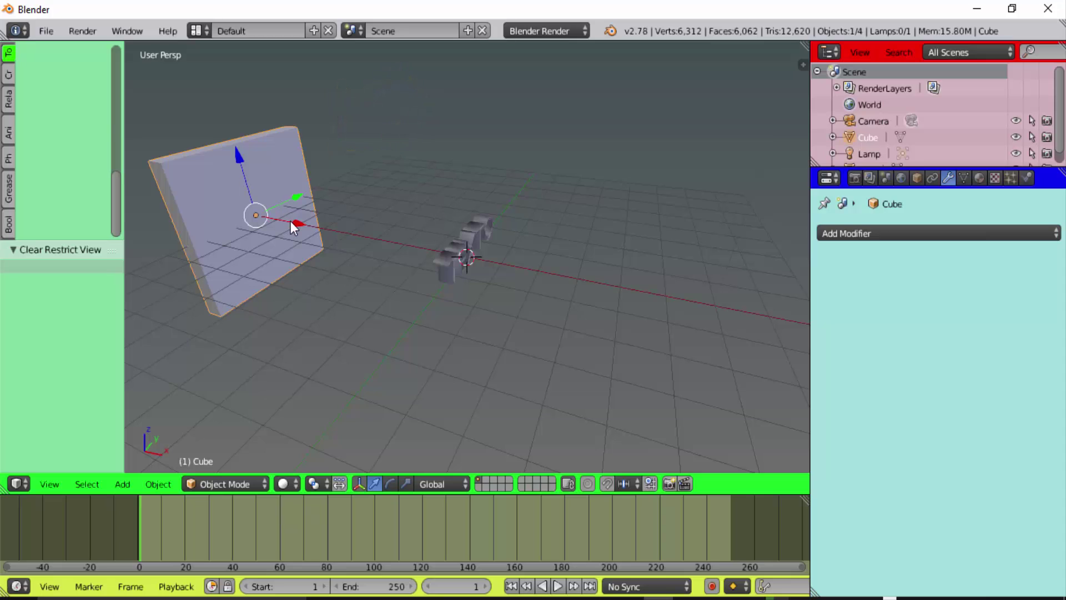
drag(296, 223, 494, 312)
mouse_move(532, 264)
middle_down()
mouse_move(473, 213)
mouse_move(520, 192)
mouse_move(647, 230)
mouse_move(655, 269)
mouse_move(518, 254)
middle_up()
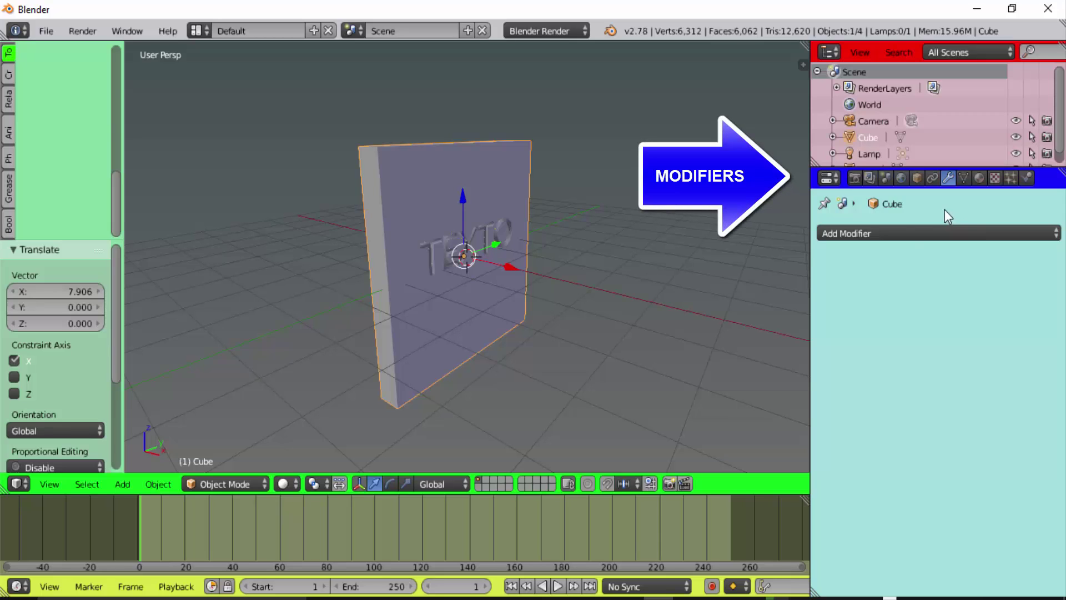
Add a Boolean modifier to the panel and assign the Text mesh as its target object.
click(911, 230)
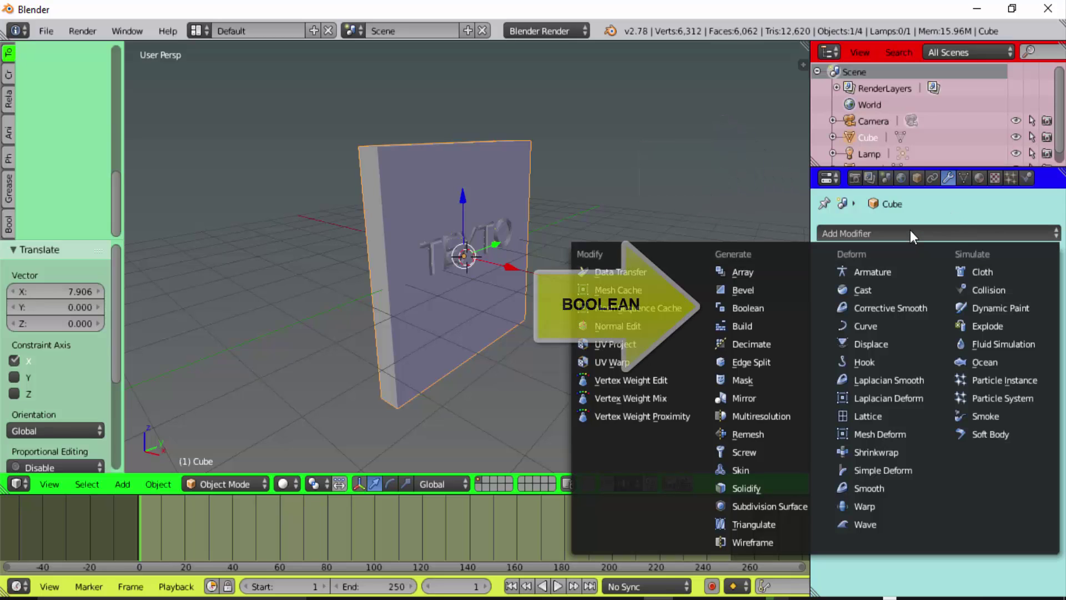
click(777, 308)
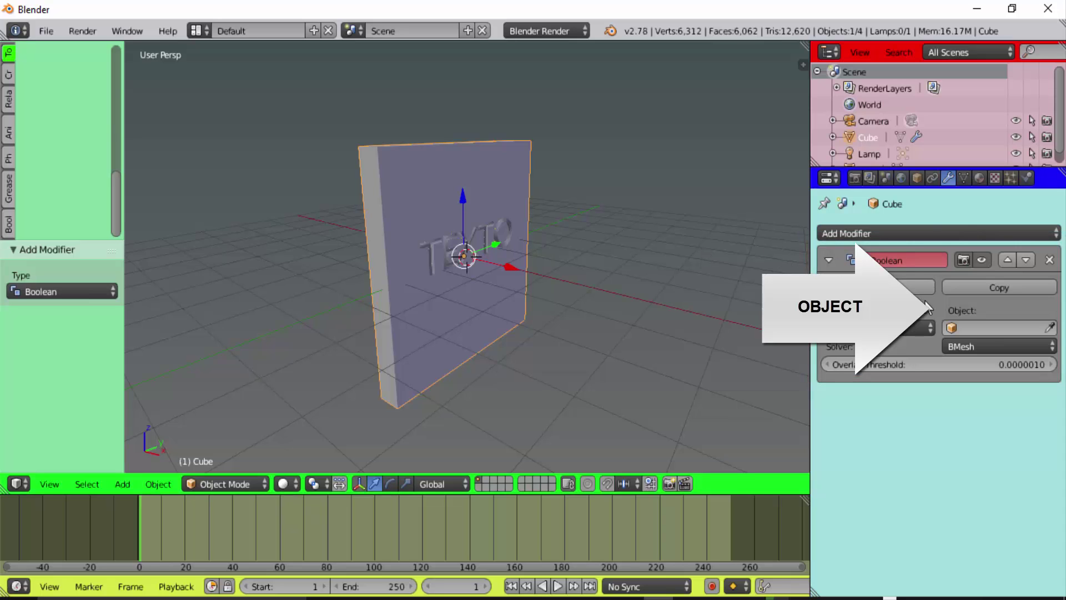
click(988, 326)
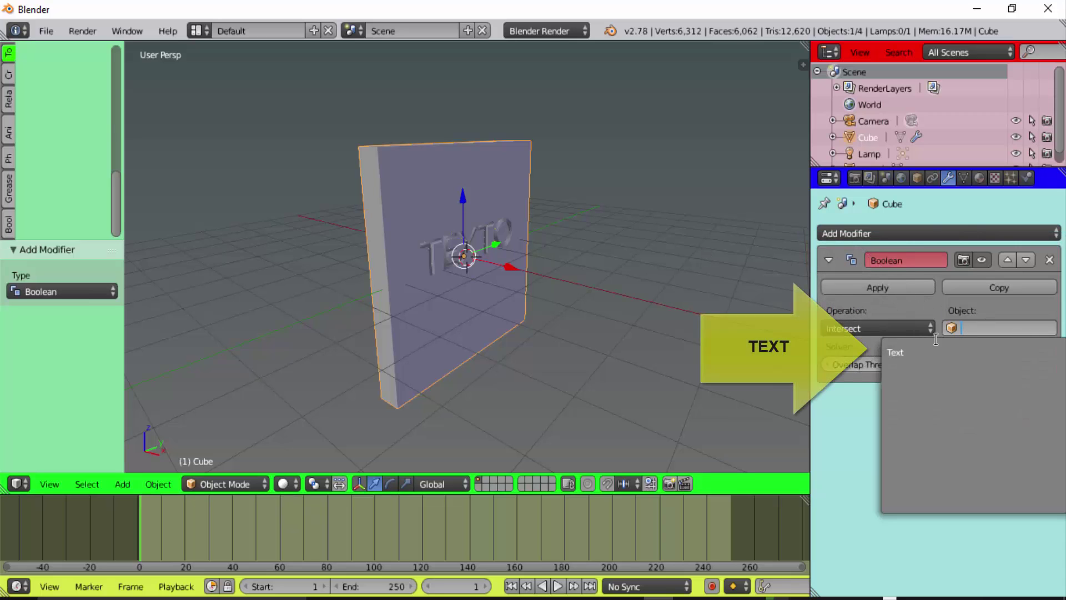
click(911, 351)
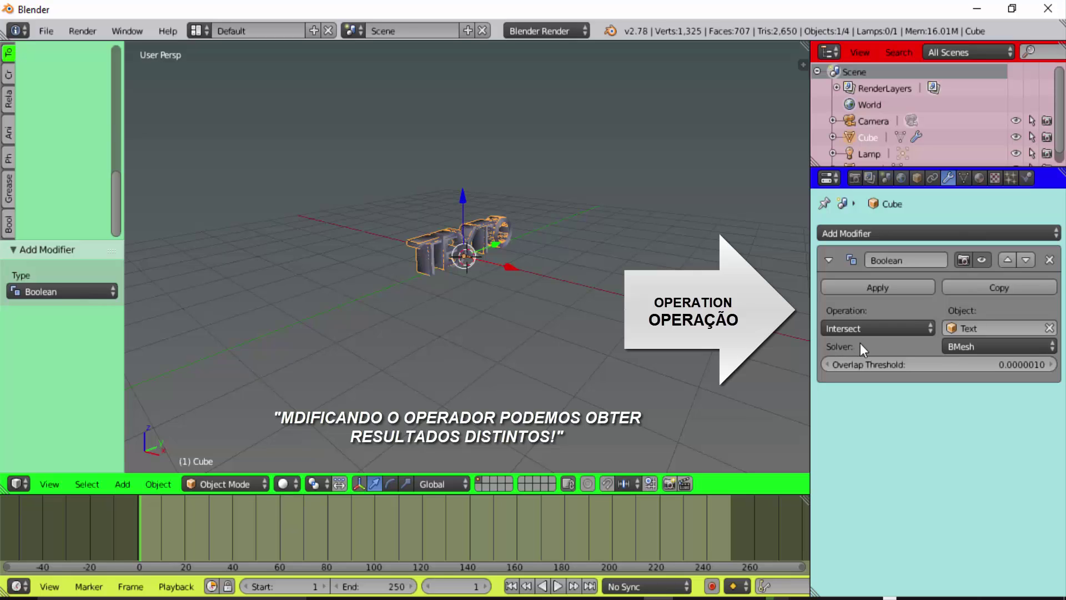
Set the panel's Boolean operation to Difference and apply the modifier.
click(930, 327)
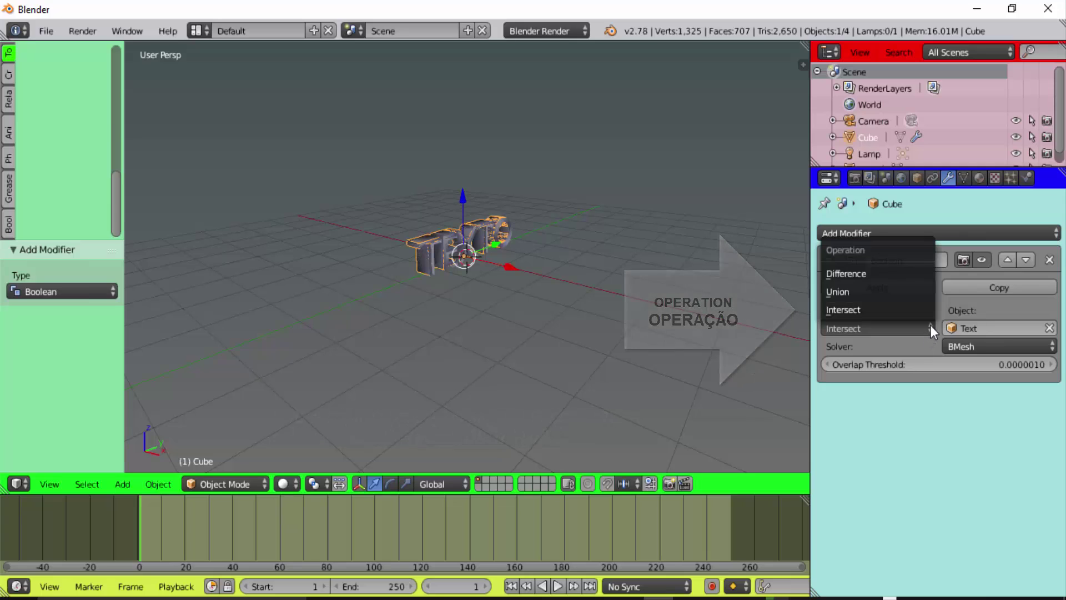
click(880, 275)
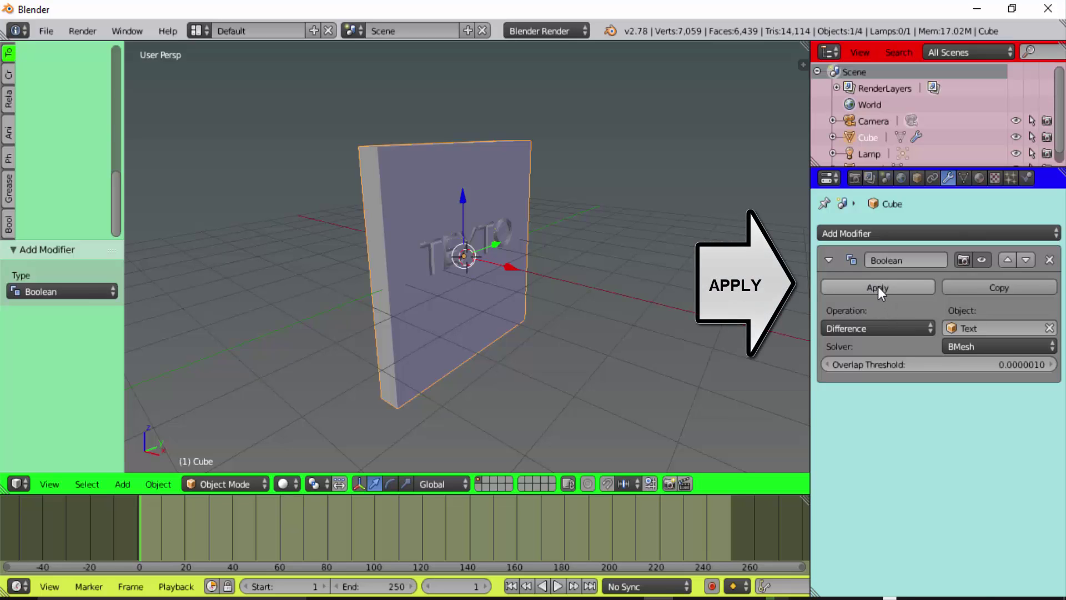
click(878, 286)
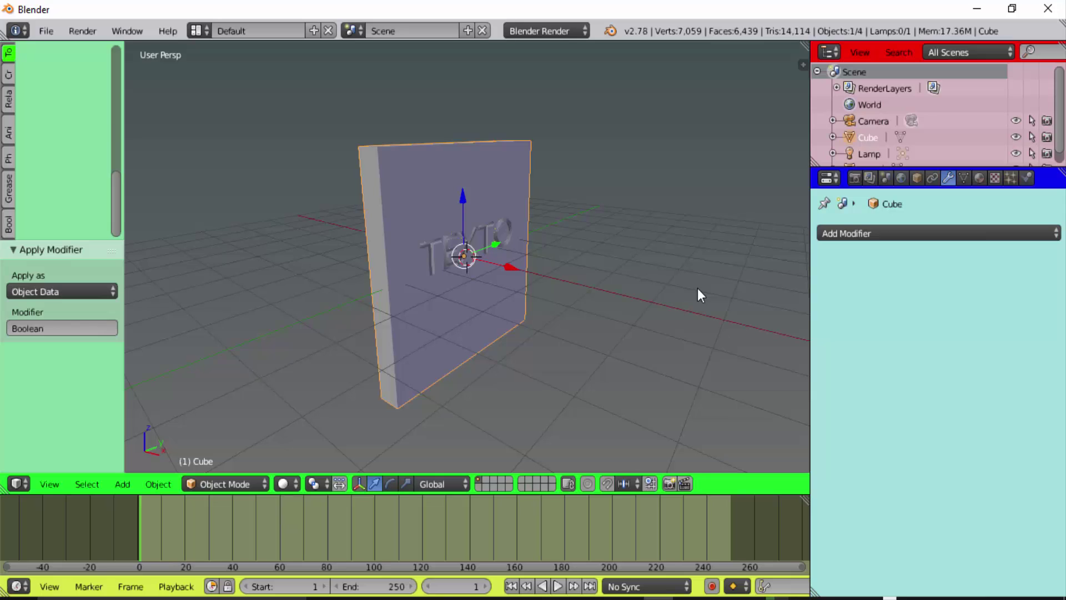
Move the text mesh about 1.7 units along the X axis out of the panel and delete it.
scroll(694, 288, up, 4)
right_click(379, 221)
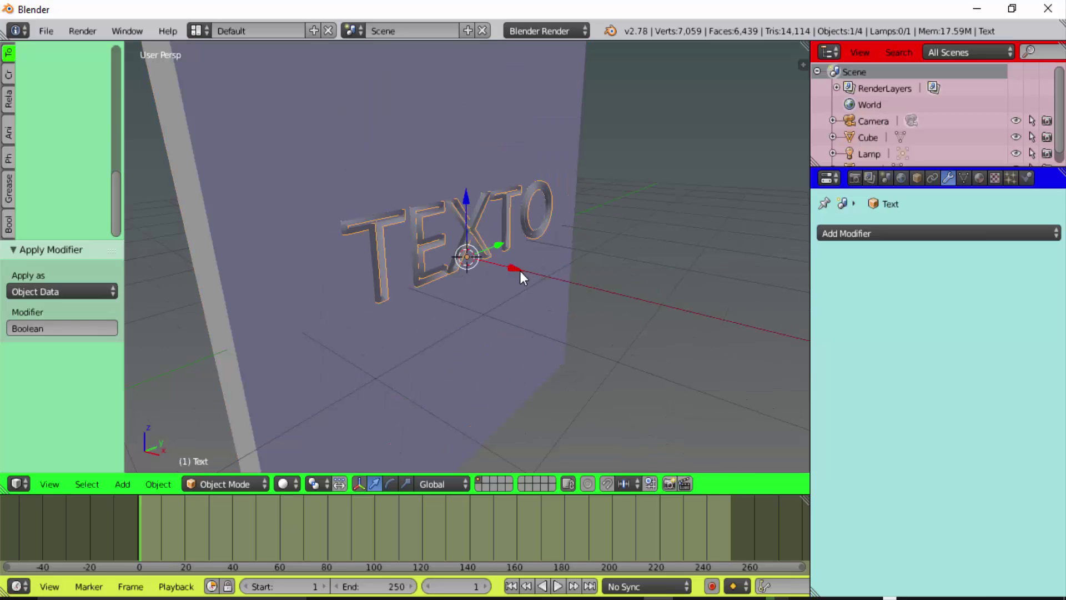
drag(520, 271, 668, 331)
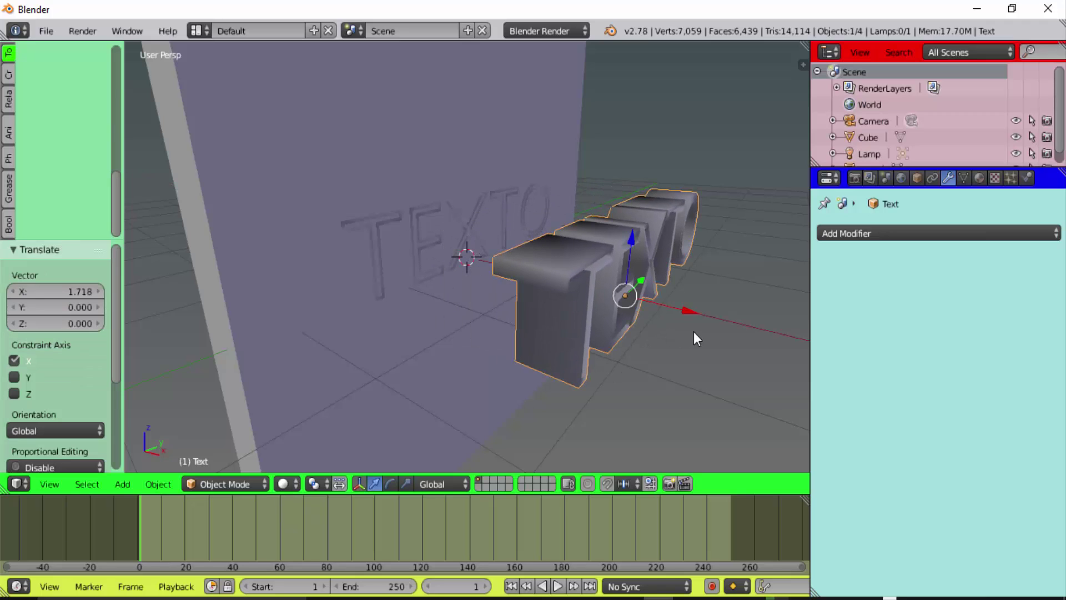
key(x)
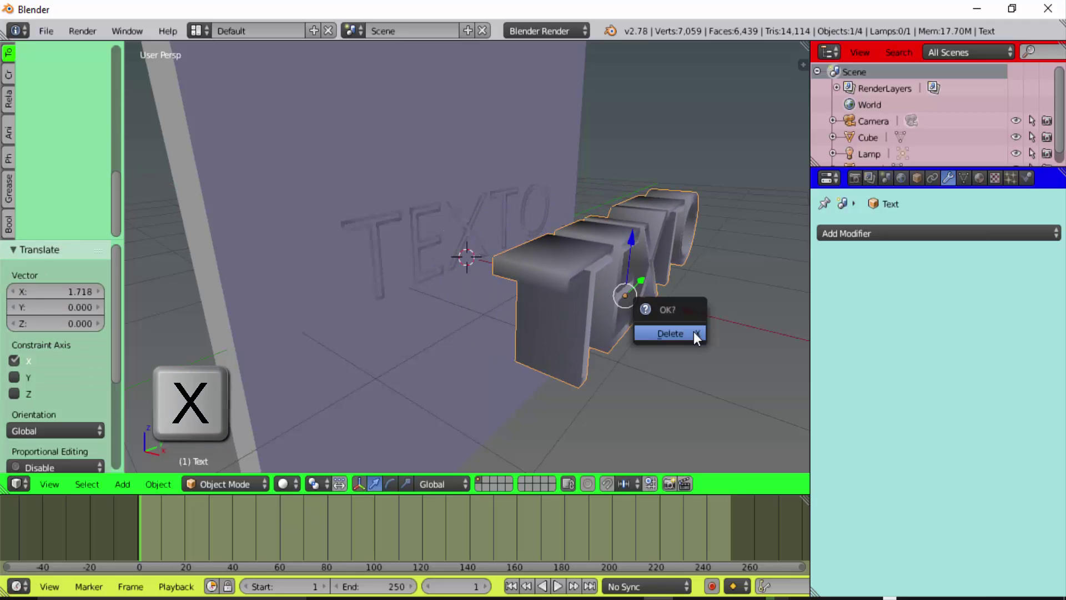
click(694, 333)
scroll(593, 294, down, 3)
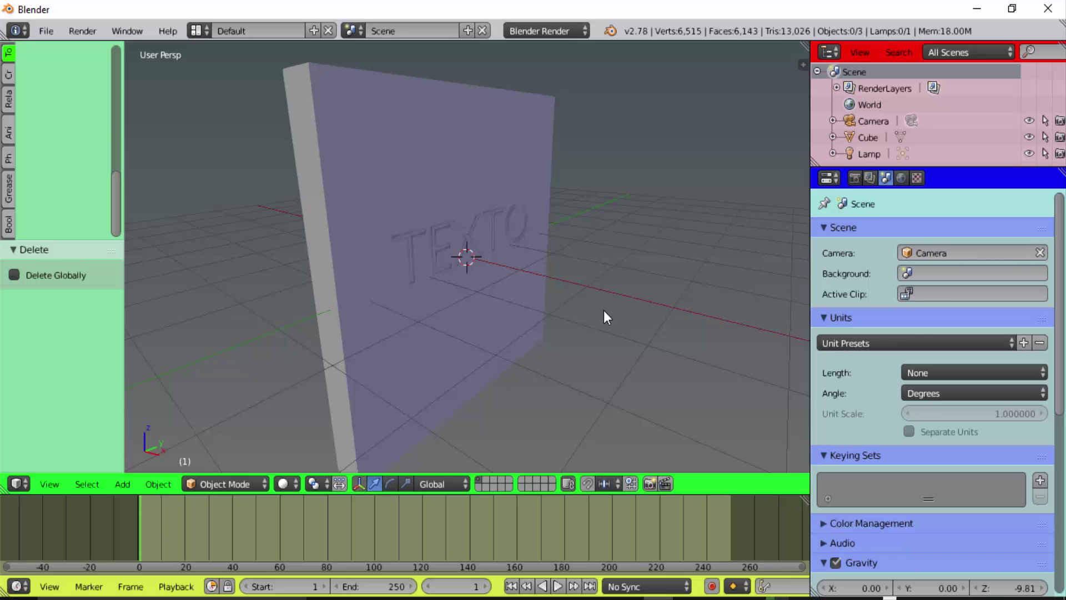
middle_drag(604, 310, 632, 278)
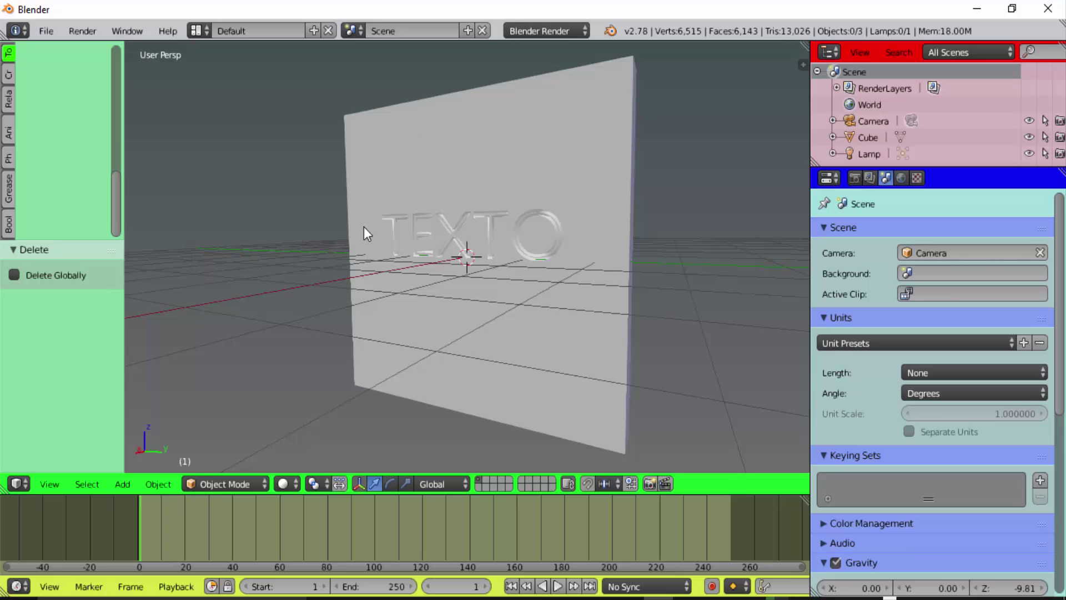
Enable Matcap shading for the viewport and choose the dark reflective chrome matcap to display the engraved panel.
key(n)
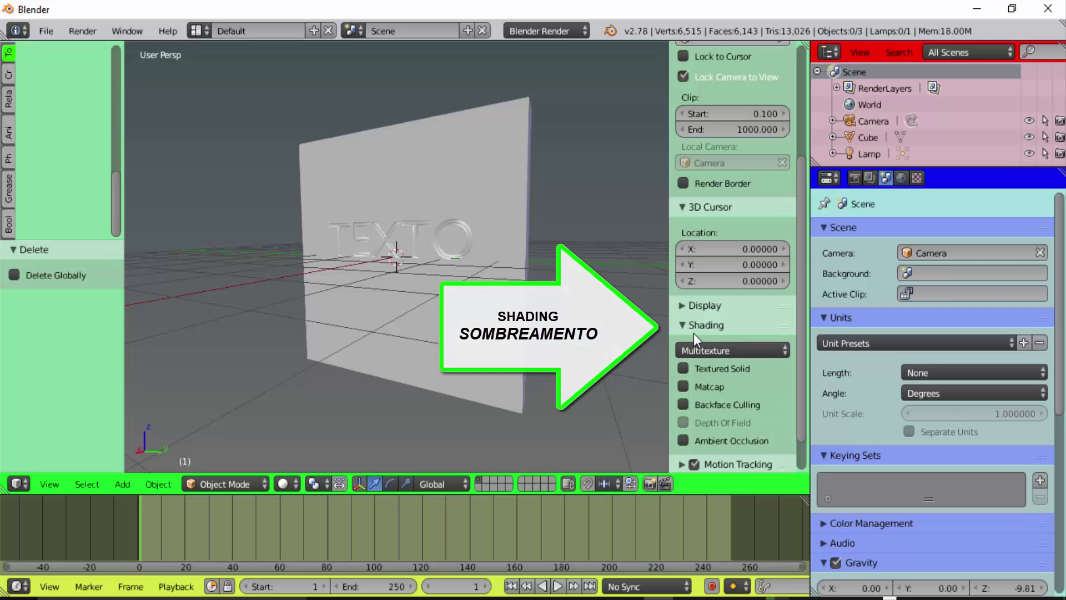
click(685, 387)
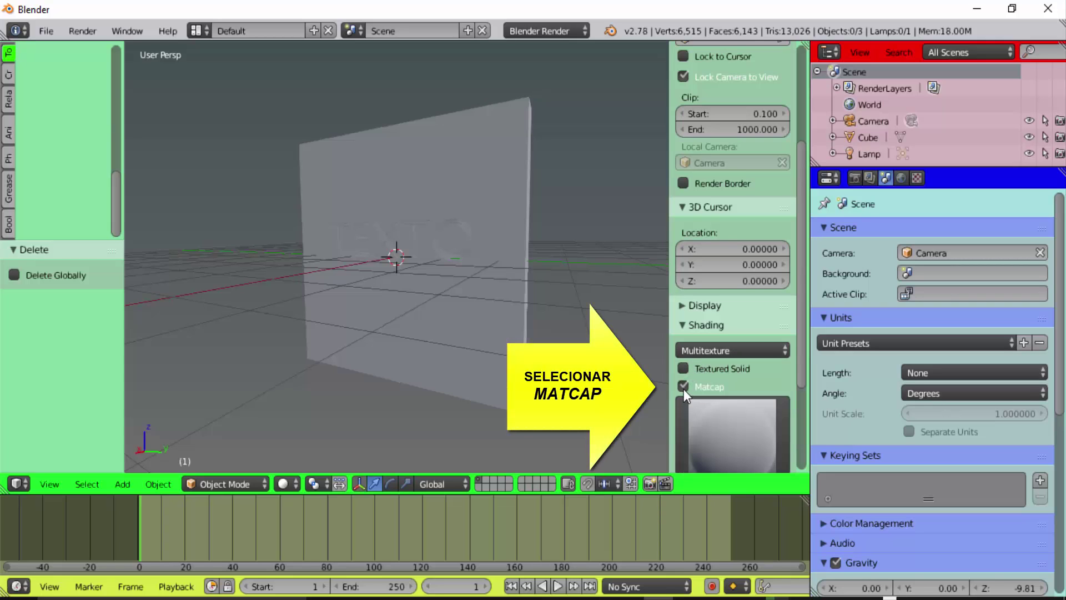
click(738, 425)
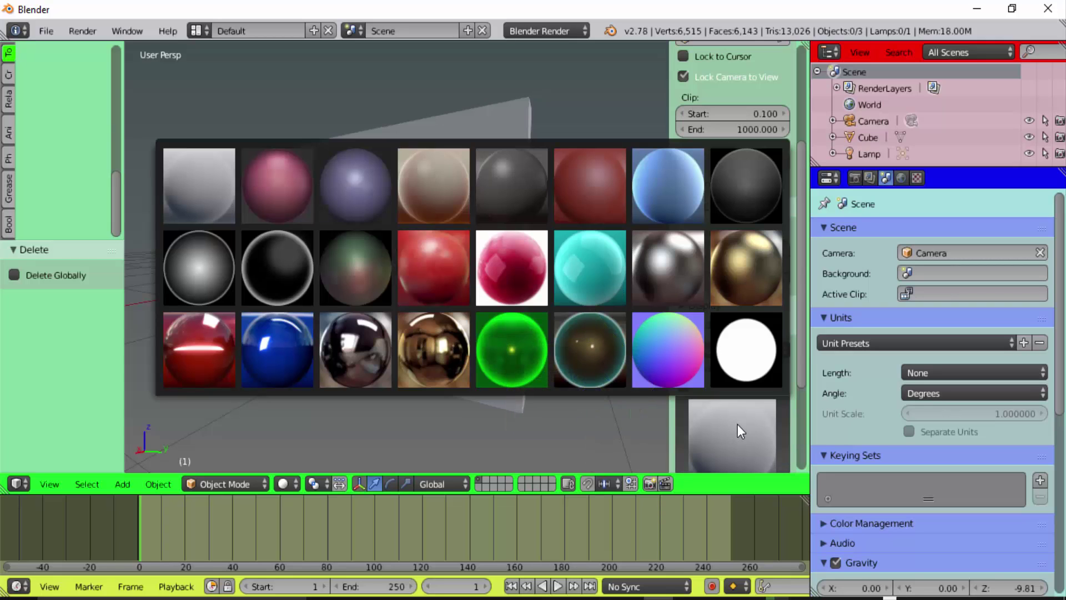
click(377, 348)
mouse_move(435, 305)
middle_down()
mouse_move(494, 302)
mouse_move(474, 282)
mouse_move(441, 300)
mouse_move(500, 302)
mouse_move(506, 280)
mouse_move(483, 269)
mouse_move(505, 298)
mouse_move(455, 308)
mouse_move(464, 304)
middle_up()
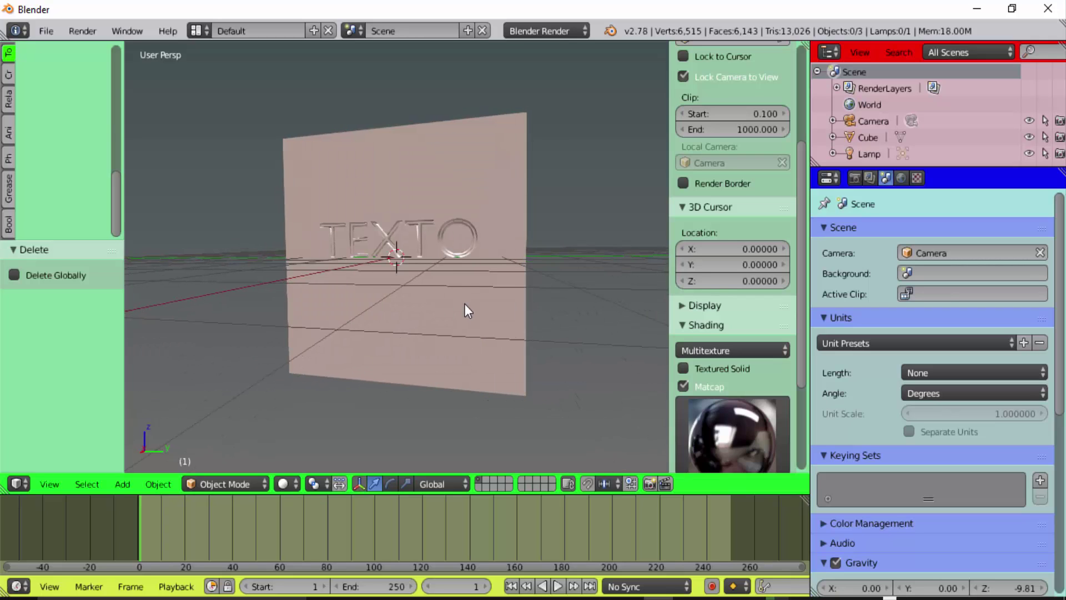